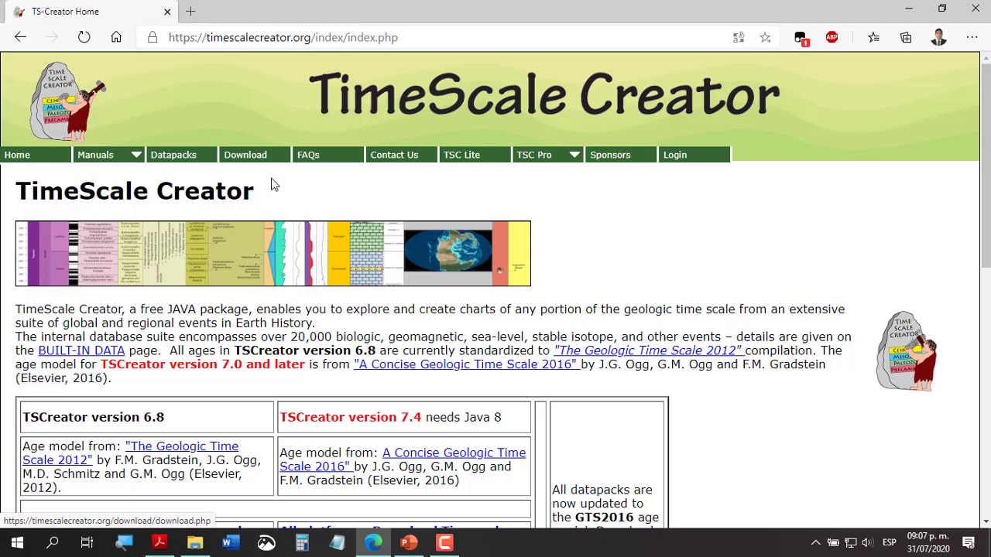
Download the all-platforms package of TimeScale Creator 7.4 from the TimeScale Creator home page.
{"action": "scroll", "coordinate": [274, 186], "scroll_direction": "down", "scroll_amount": 5}
{"action": "scroll", "coordinate": [274, 185], "scroll_direction": "up", "scroll_amount": 5}
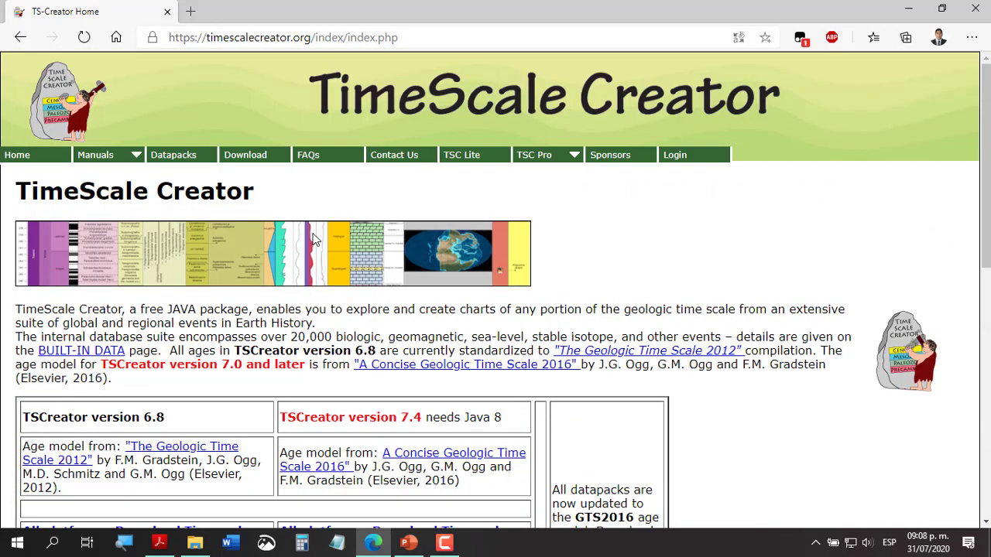
{"action": "scroll", "coordinate": [313, 240], "scroll_direction": "down", "scroll_amount": 5}
{"action": "scroll", "coordinate": [317, 240], "scroll_direction": "up", "scroll_amount": 3}
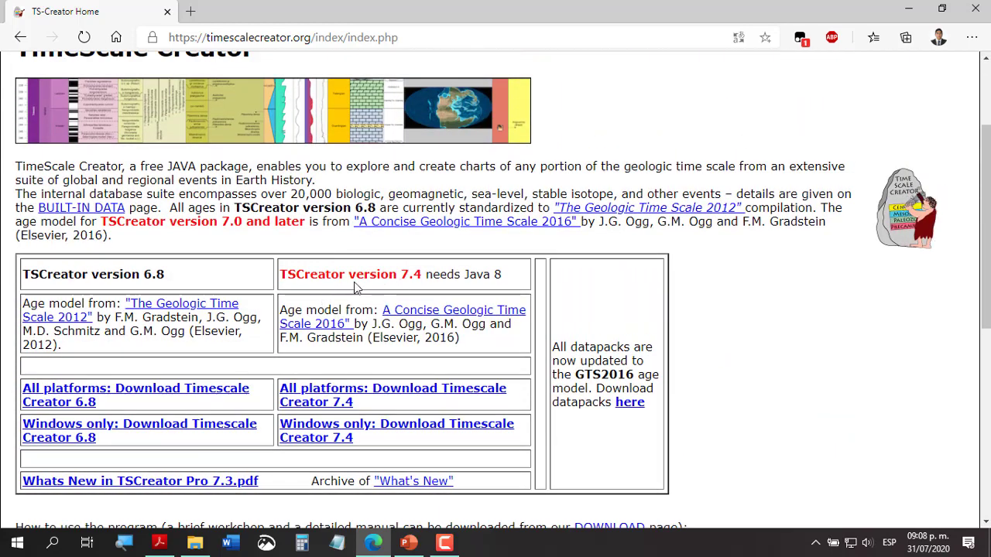
{"action": "left_click_drag", "start_coordinate": [355, 274], "coordinate": [422, 275]}
{"action": "left_click", "coordinate": [442, 274]}
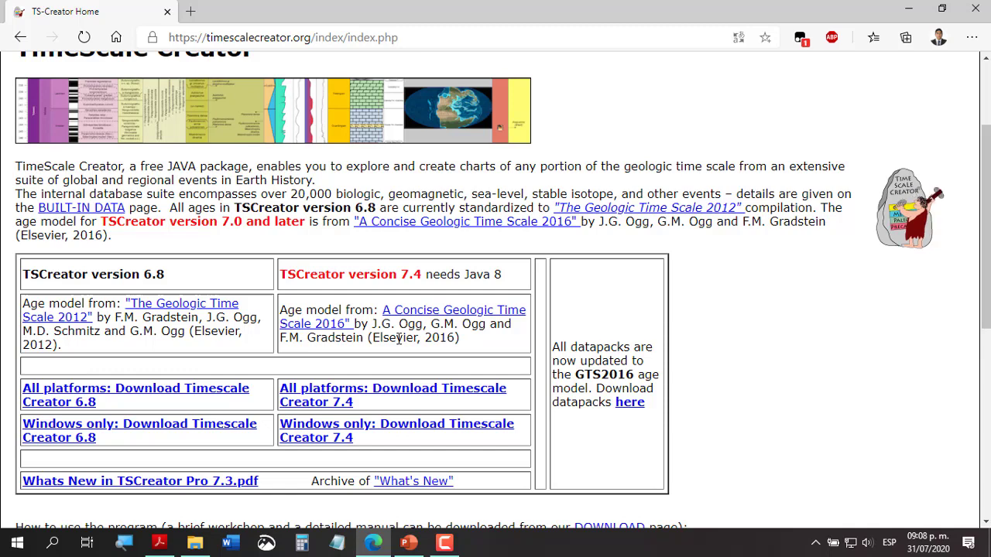
{"action": "left_click", "coordinate": [341, 398]}
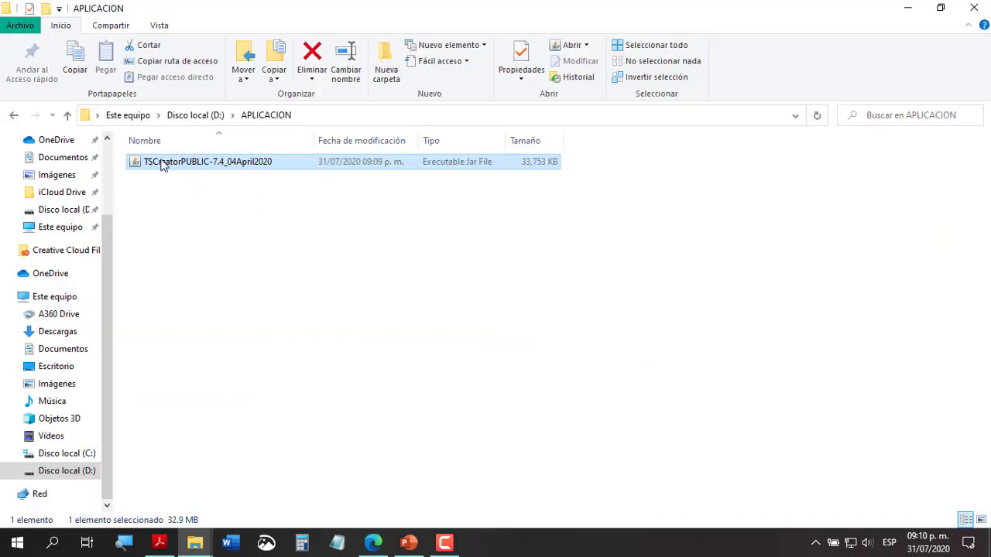
Open the TSCreatorPUBLIC-7.4_04April2020 file with Java(TM) Platform SE binary and maximize the program window.
{"action": "right_click", "coordinate": [204, 162]}
{"action": "mouse_move", "coordinate": [283, 298]}
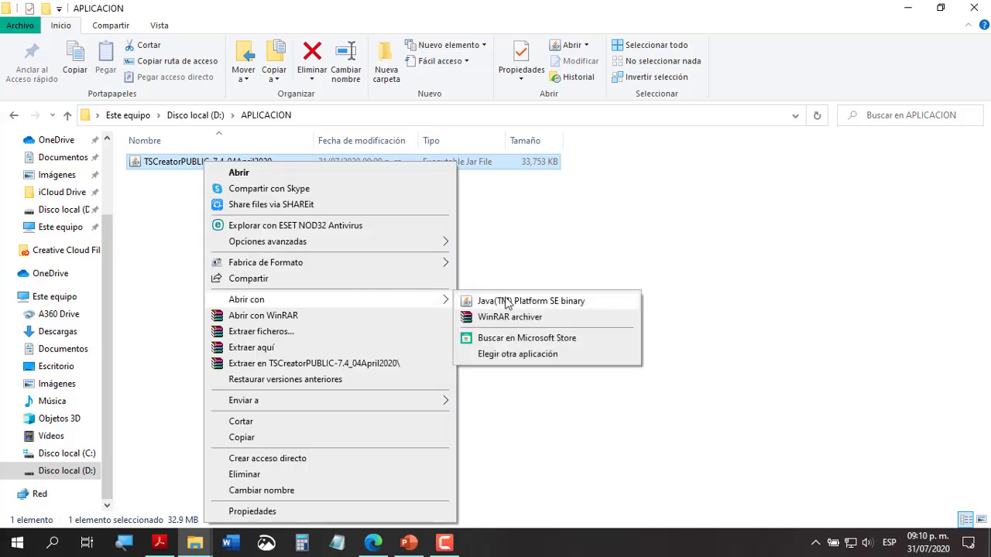
{"action": "left_click", "coordinate": [496, 301]}
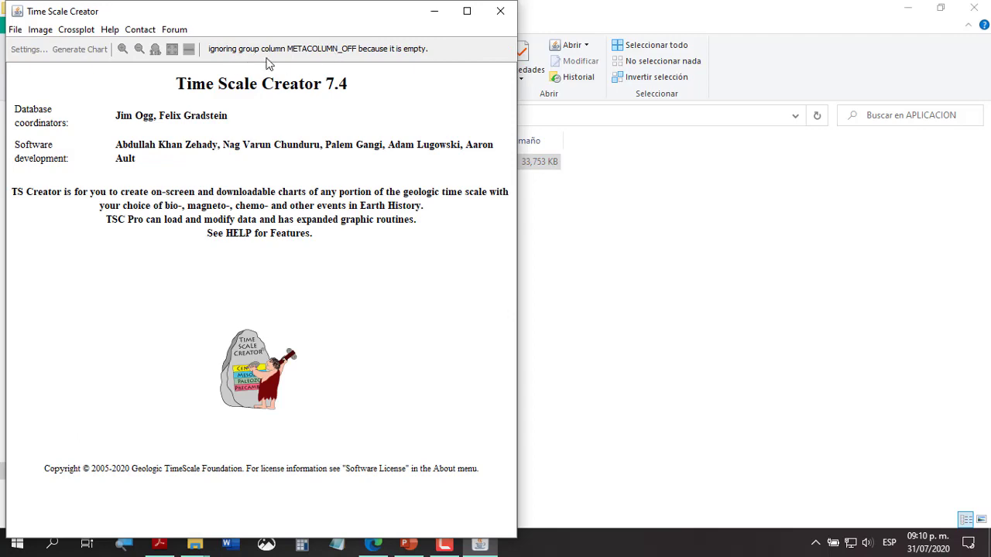
{"action": "double_click", "coordinate": [348, 13]}
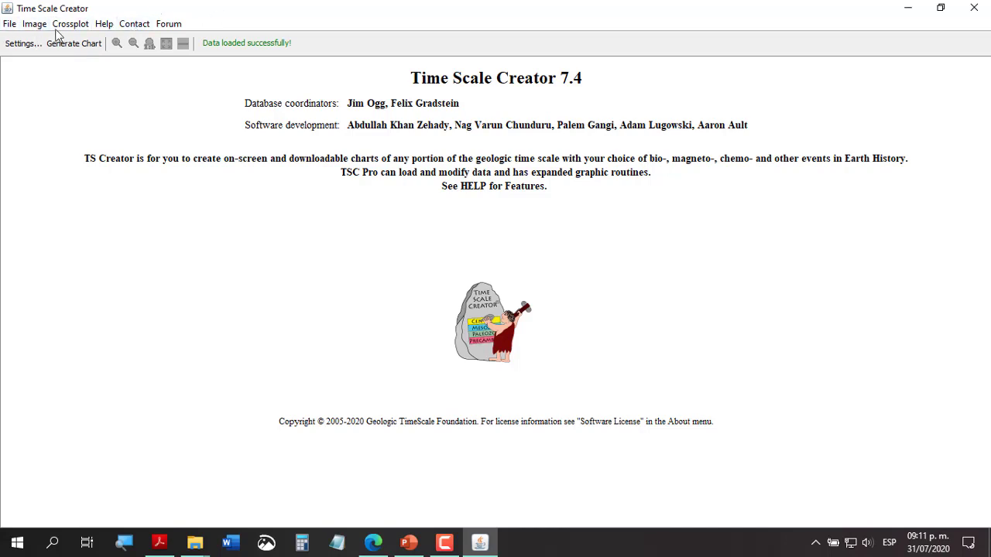
{"action": "left_click", "coordinate": [104, 24]}
{"action": "mouse_move", "coordinate": [132, 41]}
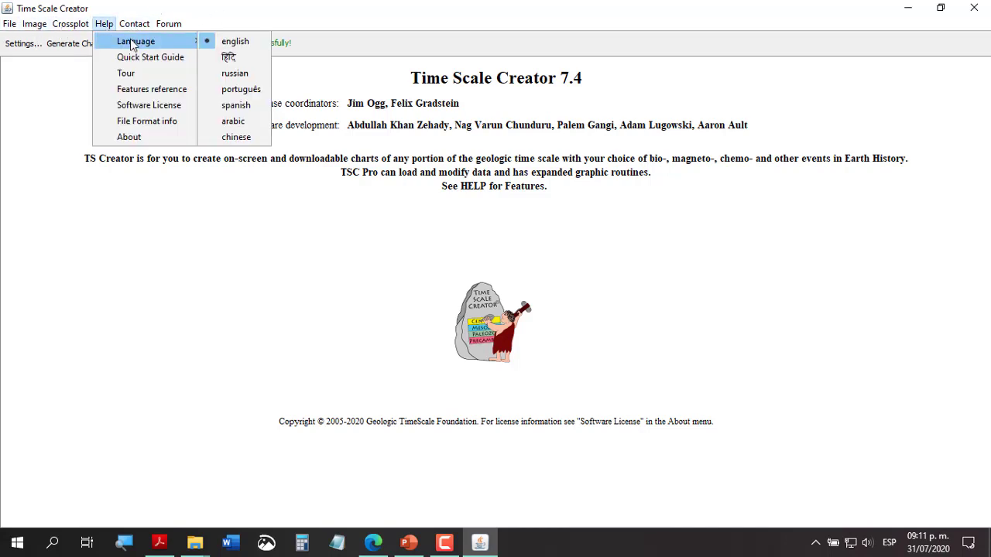
{"action": "left_click", "coordinate": [202, 103]}
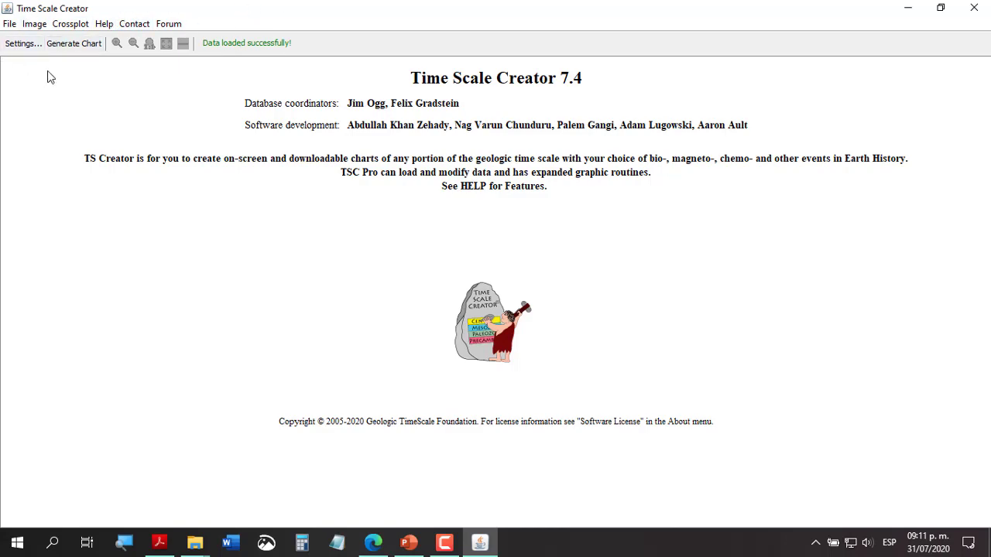
Set the top of the chart's time interval to Present (0 Ma) in the settings.
{"action": "left_click", "coordinate": [20, 45]}
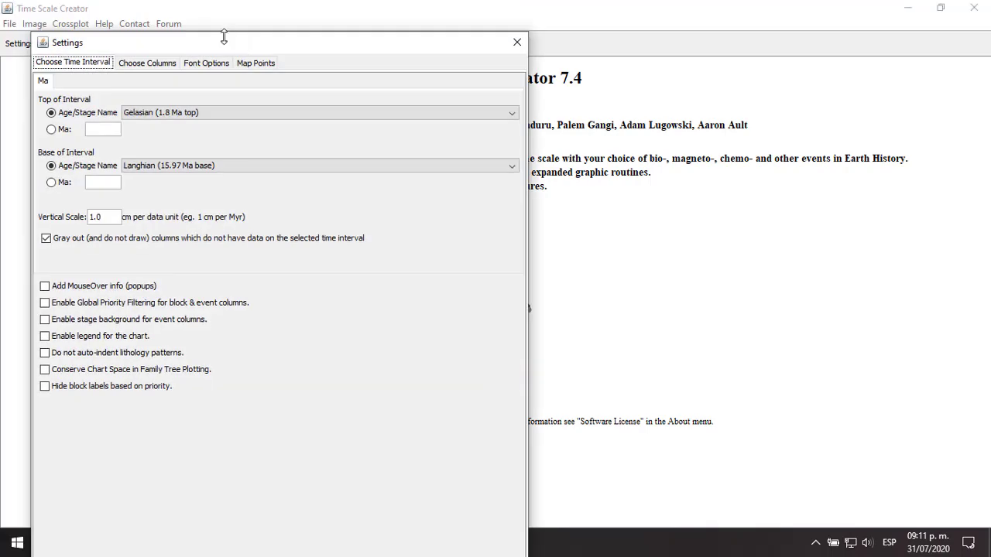
{"action": "left_click_drag", "start_coordinate": [224, 45], "coordinate": [441, 34]}
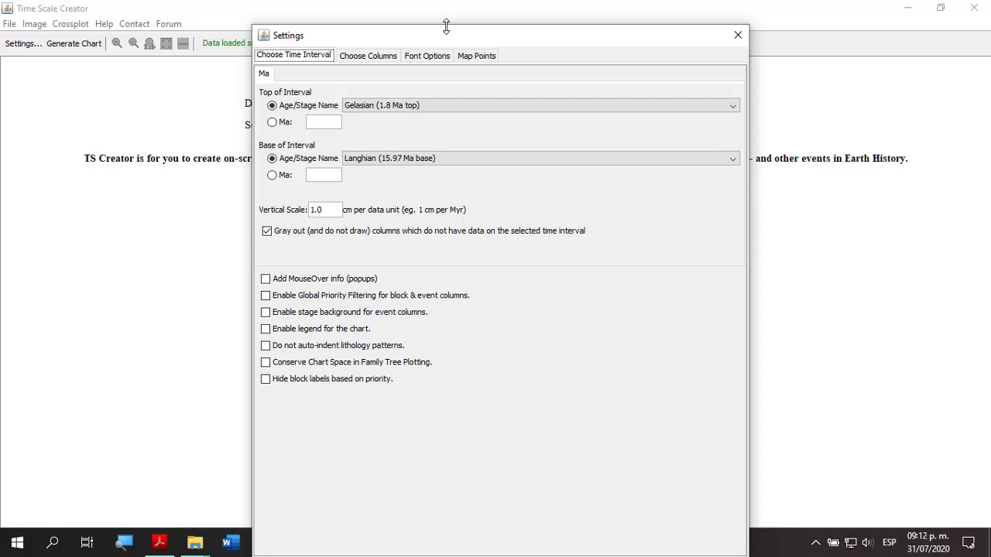
{"action": "left_click_drag", "start_coordinate": [446, 26], "coordinate": [445, 86]}
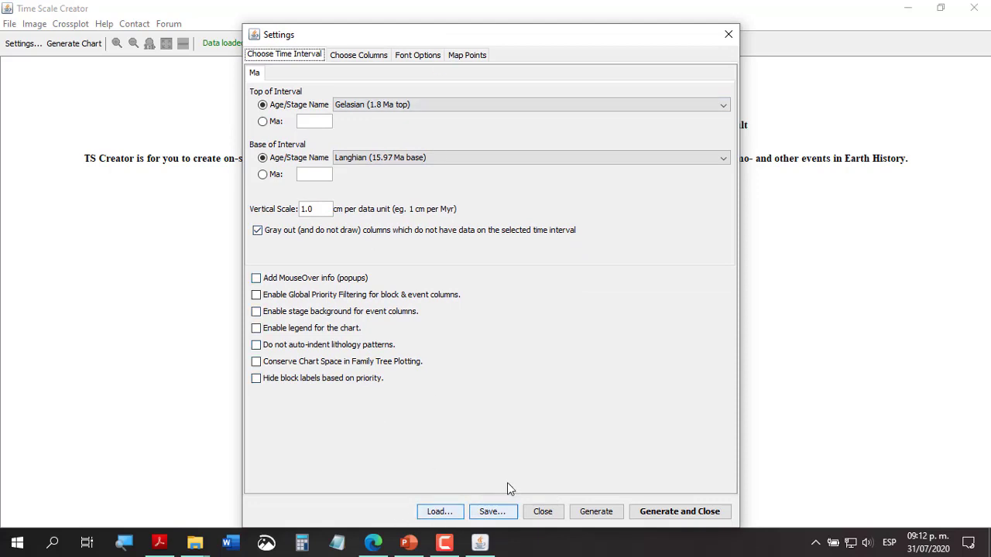
{"action": "left_click", "coordinate": [400, 105]}
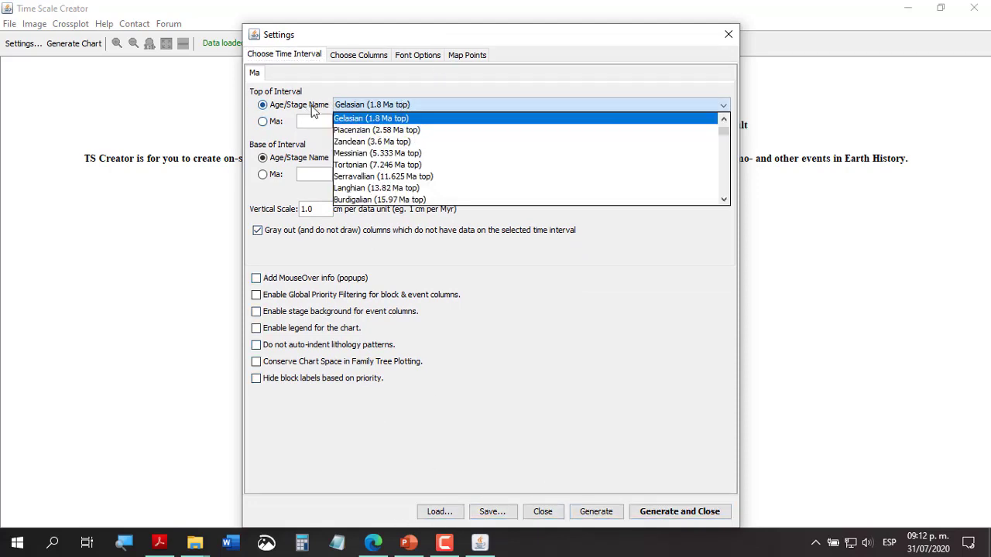
{"action": "scroll", "coordinate": [442, 144], "scroll_direction": "up", "scroll_amount": 2}
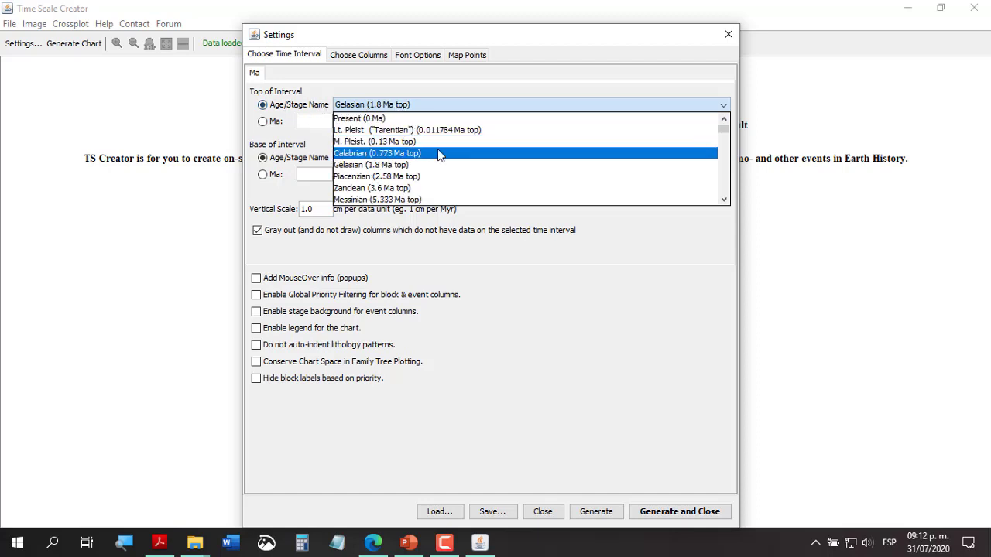
{"action": "left_click", "coordinate": [365, 121]}
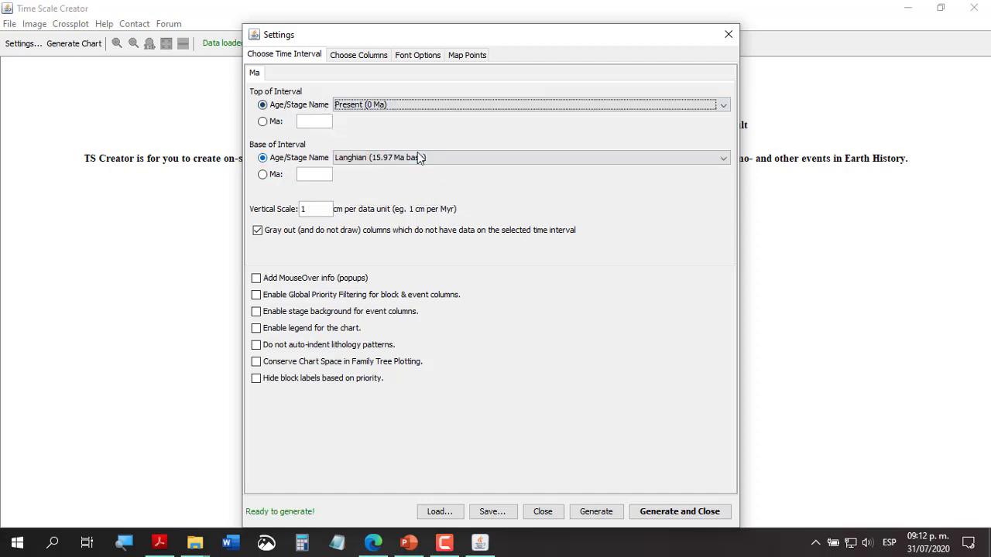
Set the base of the interval to Fortunian (541.0 Ma base) and enable the MouseOver info popups.
{"action": "left_click", "coordinate": [417, 157]}
{"action": "scroll", "coordinate": [470, 232], "scroll_direction": "down", "scroll_amount": 8}
{"action": "scroll", "coordinate": [471, 237], "scroll_direction": "down", "scroll_amount": 15}
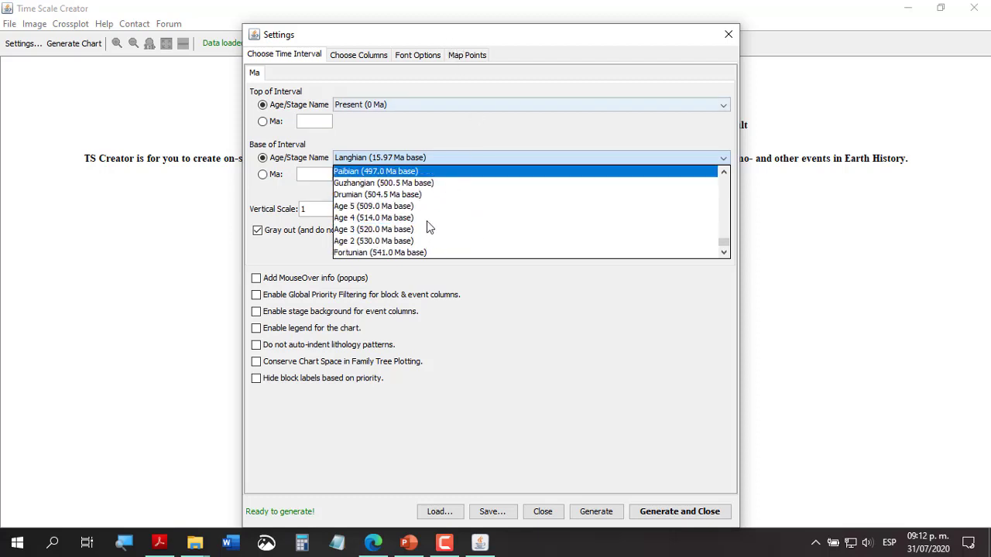
{"action": "left_click", "coordinate": [360, 253]}
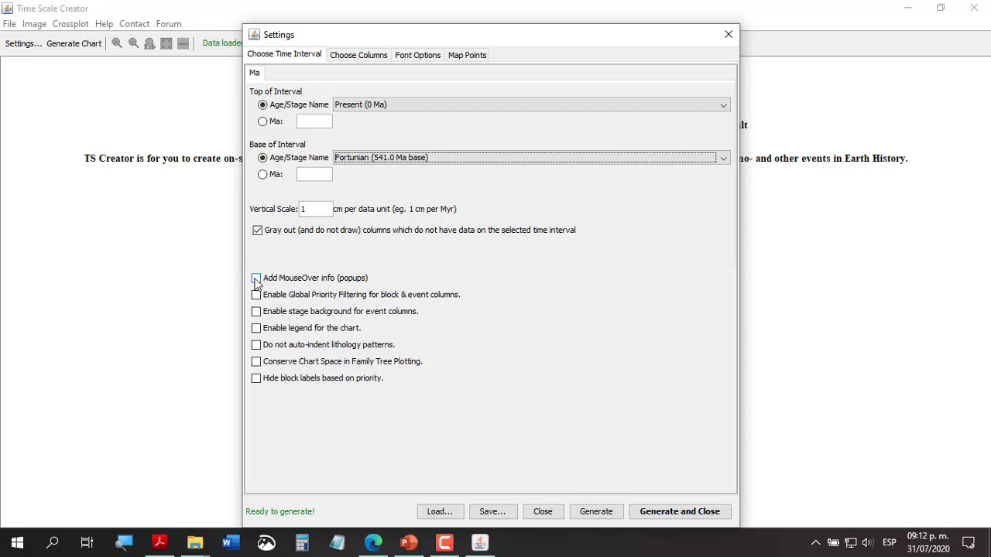
{"action": "left_click", "coordinate": [256, 279]}
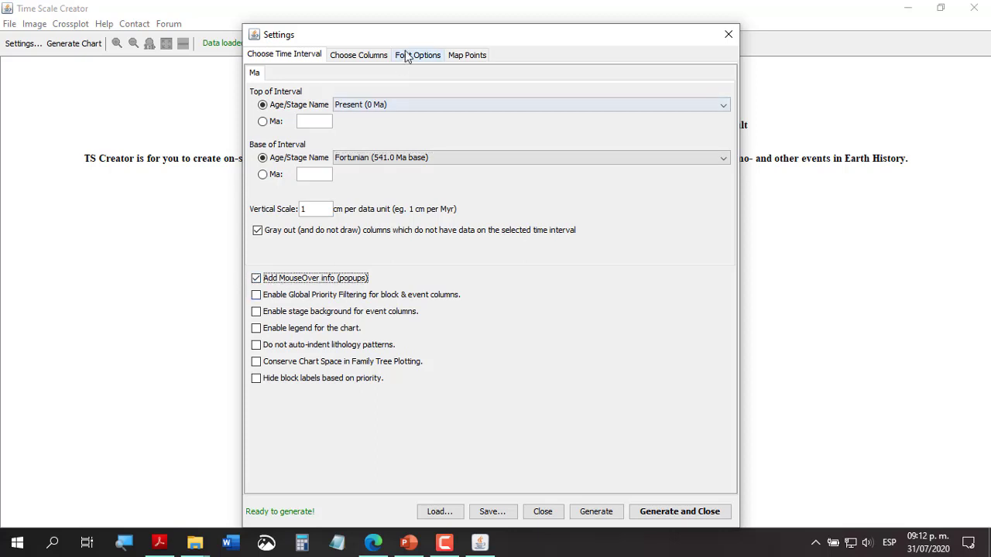
In the Standard Chronostratigraphy columns, include Eon, Era and GSSPs, and exclude Age/Stage and the alternate Precambrian chronostratigraphy.
{"action": "left_click_drag", "start_coordinate": [411, 35], "coordinate": [405, 16]}
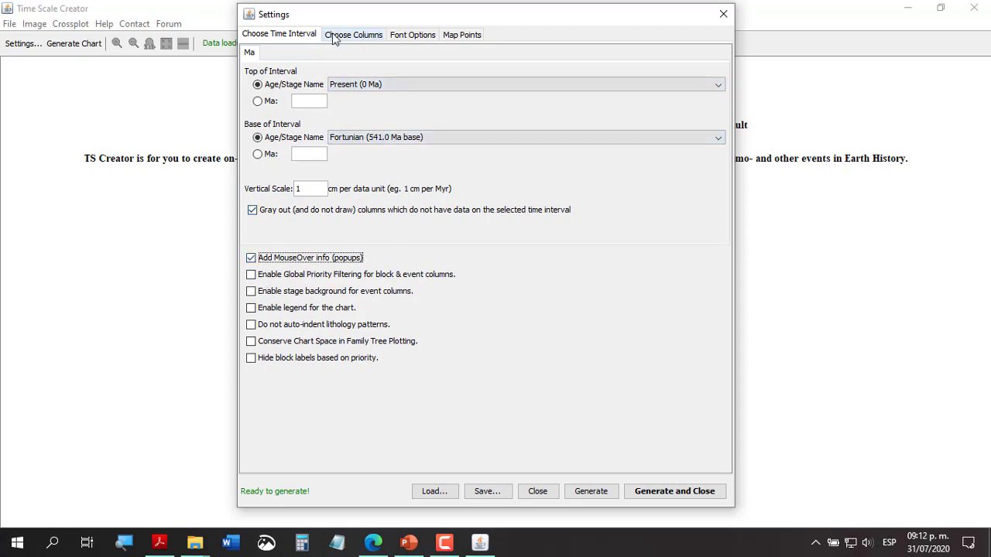
{"action": "left_click", "coordinate": [357, 36]}
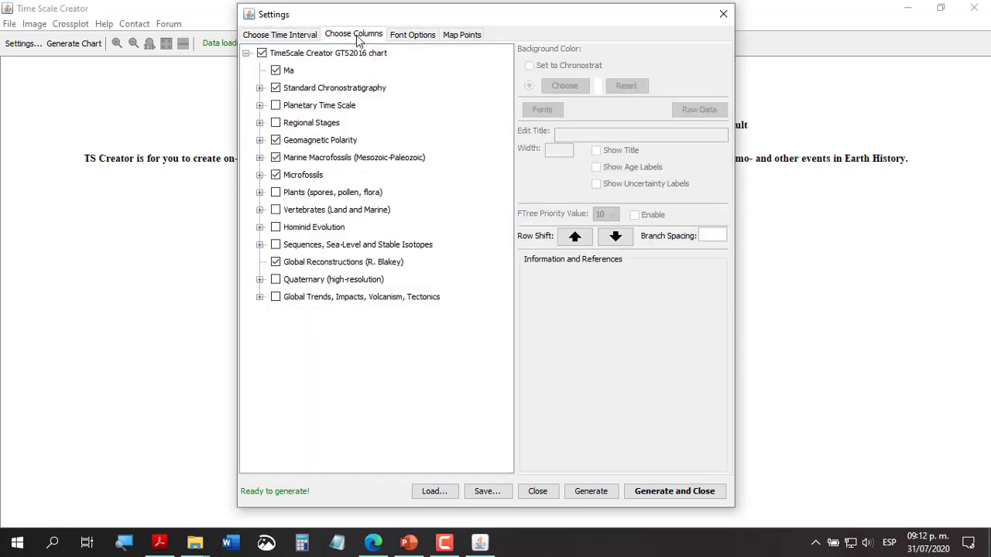
{"action": "left_click", "coordinate": [260, 88]}
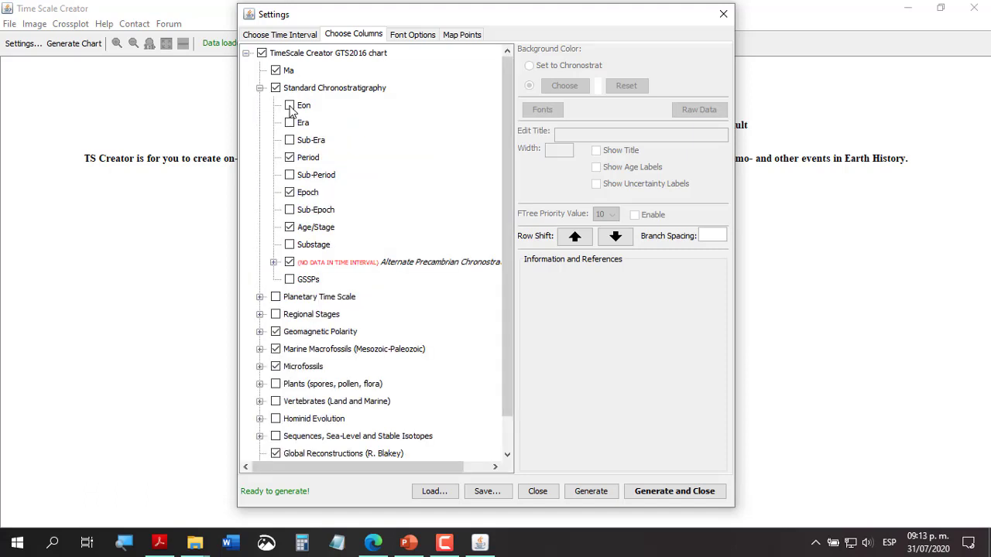
{"action": "left_click", "coordinate": [290, 105]}
{"action": "left_click", "coordinate": [290, 123]}
{"action": "left_click", "coordinate": [290, 228]}
{"action": "left_click", "coordinate": [290, 263]}
{"action": "left_click", "coordinate": [290, 280]}
Exclude the Geomagnetic Polarity, Marine Macrofossils (Mesozoic-Paleozoic) and Microfossils columns from the chart.
{"action": "scroll", "coordinate": [321, 302], "scroll_direction": "down", "scroll_amount": 1}
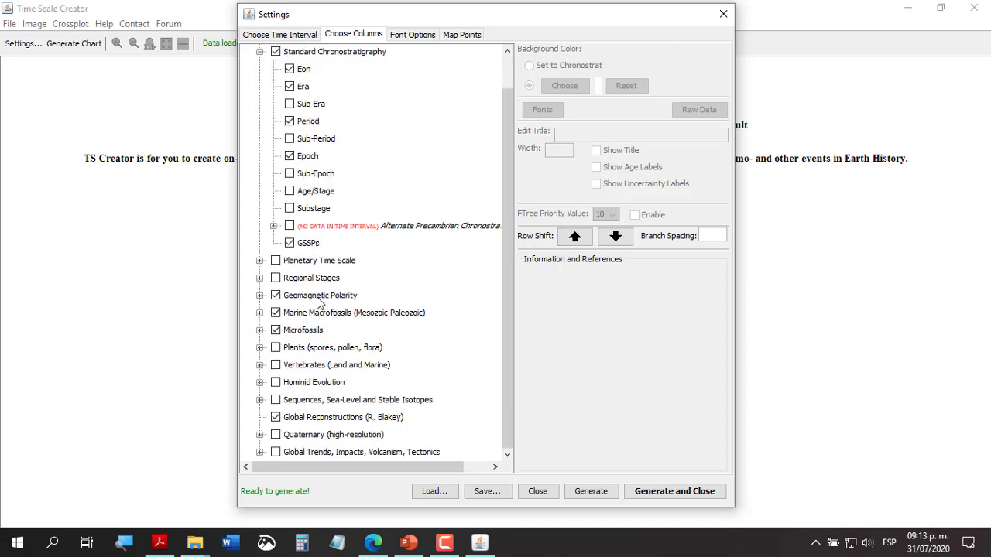
{"action": "left_click", "coordinate": [276, 295]}
{"action": "left_click", "coordinate": [275, 313]}
{"action": "left_click", "coordinate": [276, 329]}
{"action": "left_click_drag", "start_coordinate": [504, 19], "coordinate": [450, 15]}
{"action": "left_click_drag", "start_coordinate": [459, 158], "coordinate": [458, 100]}
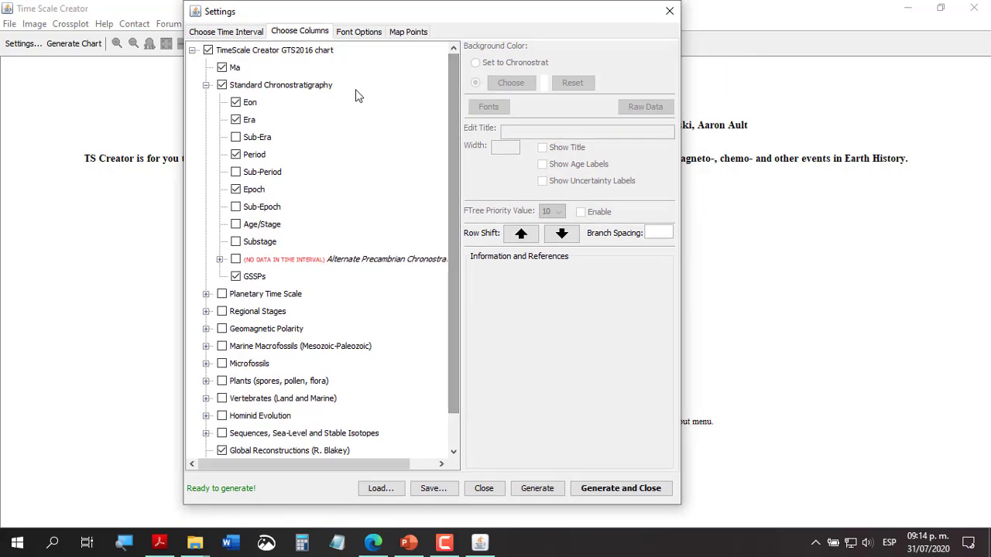
Change the title of the Global Reconstructions (R. Blakey) column to "Reconstrucción global".
{"action": "left_click", "coordinate": [243, 68]}
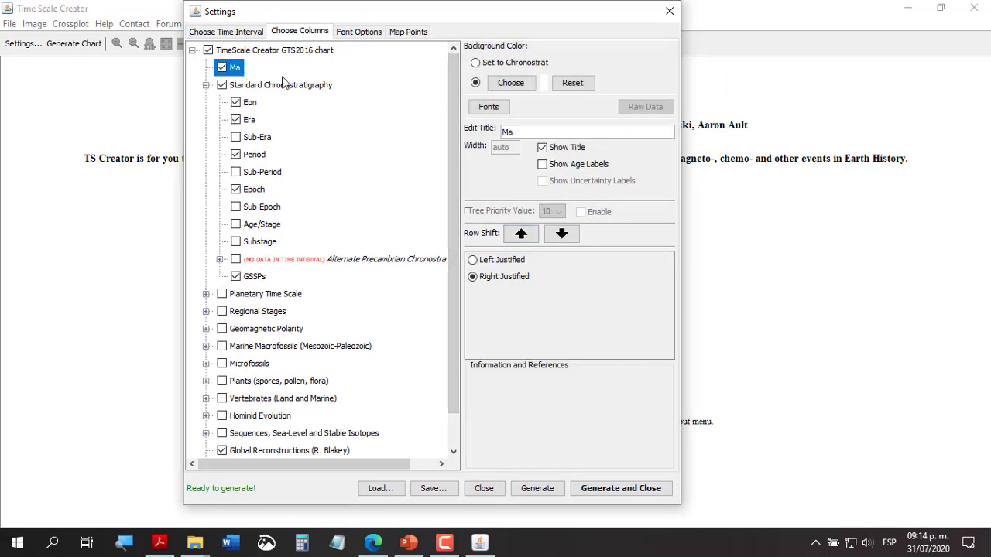
{"action": "scroll", "coordinate": [377, 311], "scroll_direction": "down", "scroll_amount": 1}
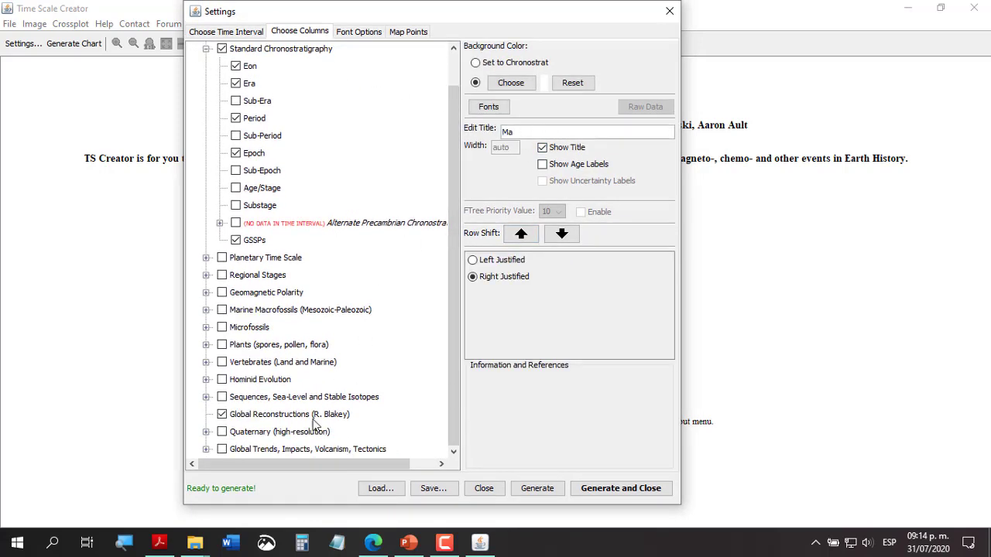
{"action": "left_click", "coordinate": [265, 416]}
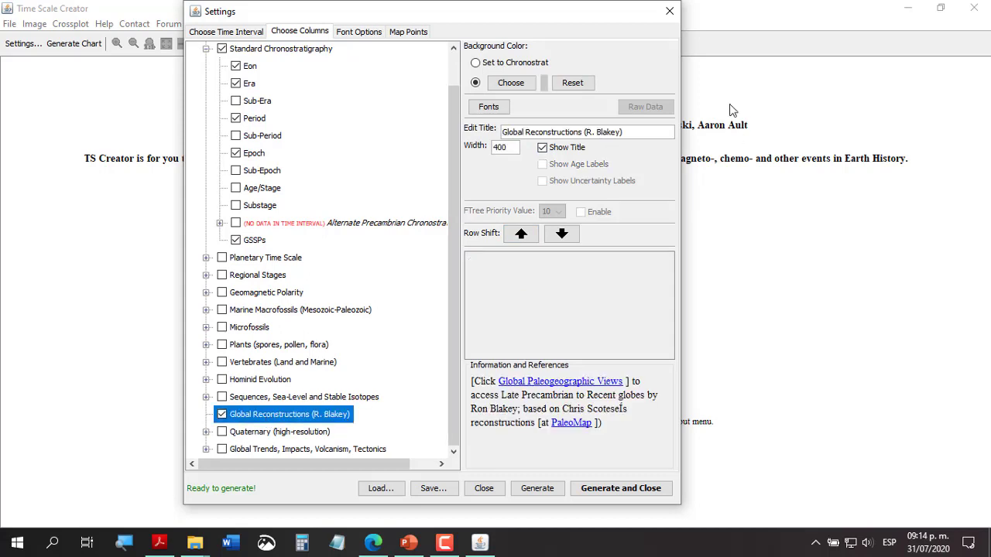
{"action": "left_click_drag", "start_coordinate": [642, 133], "coordinate": [431, 117]}
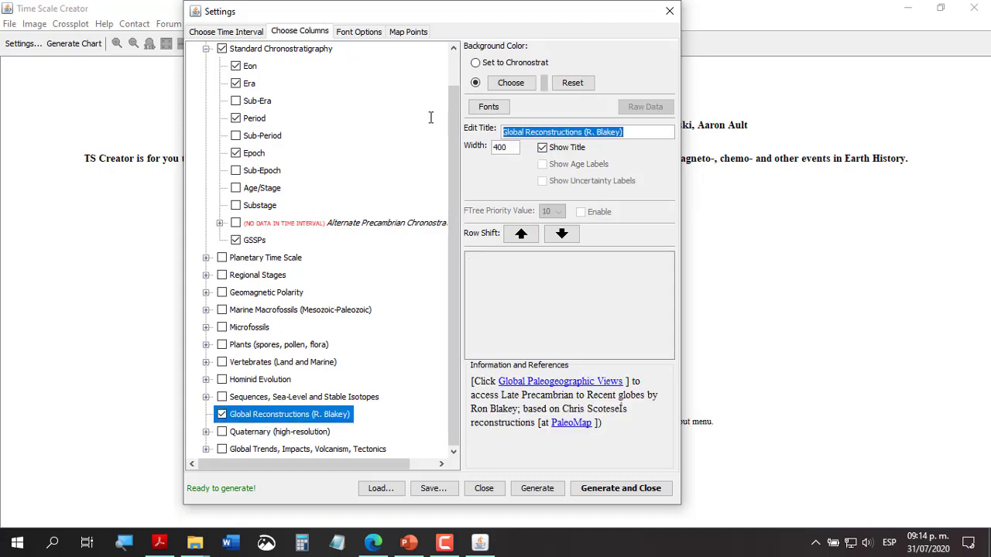
{"action": "type", "text": "reeconstrucción glo"}
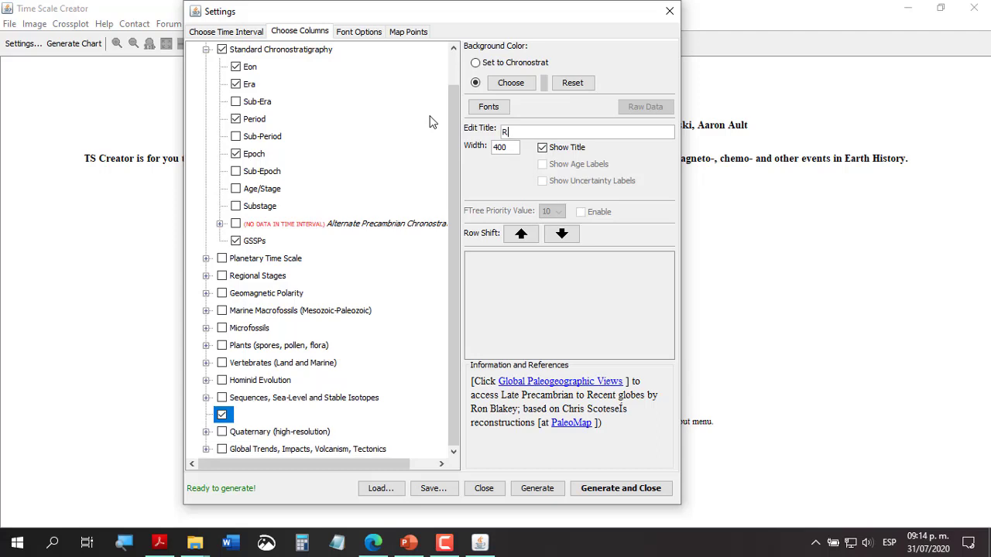
{"action": "type", "text": "bal"}
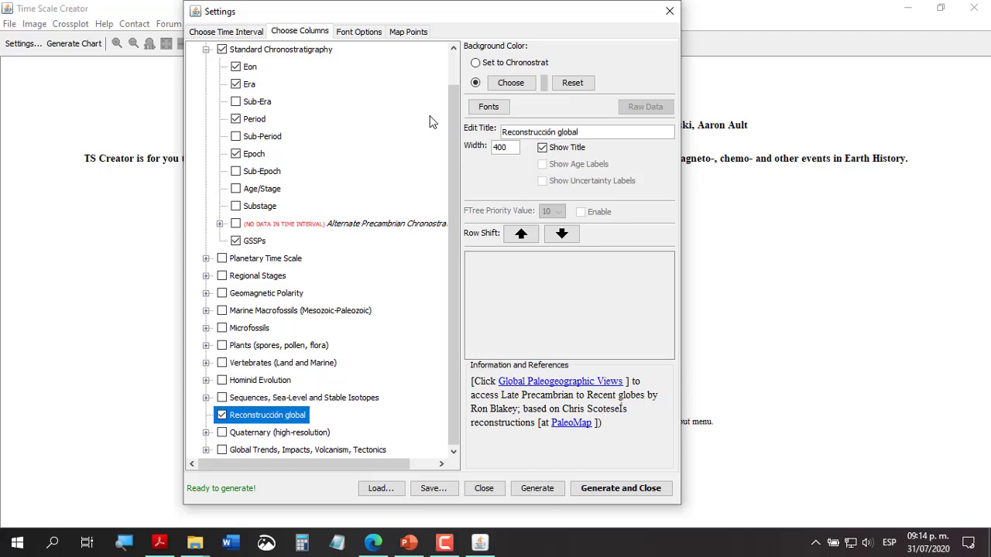
Look through the font and map point options, and generate the chart with the chosen columns.
{"action": "left_click", "coordinate": [355, 32]}
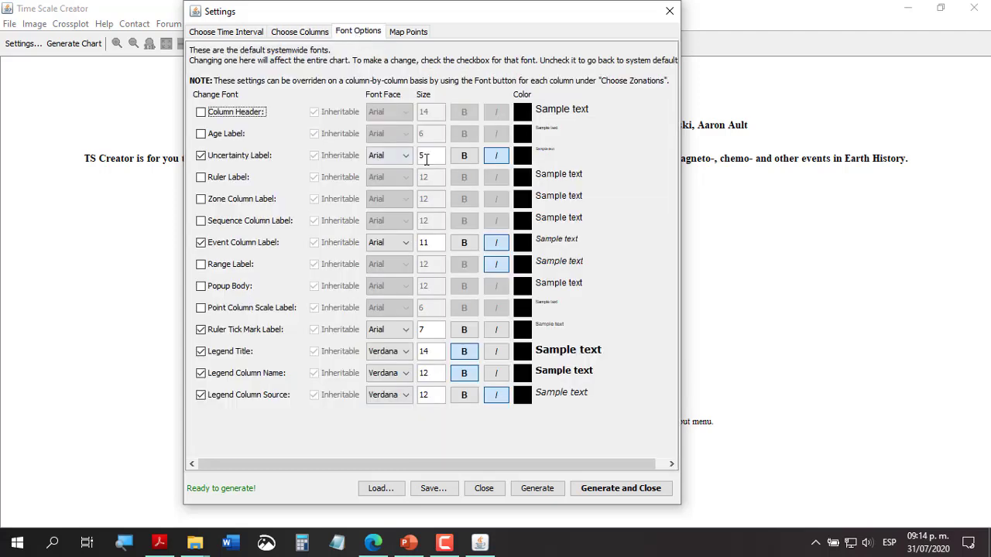
{"action": "left_click", "coordinate": [422, 34]}
{"action": "left_click", "coordinate": [299, 31]}
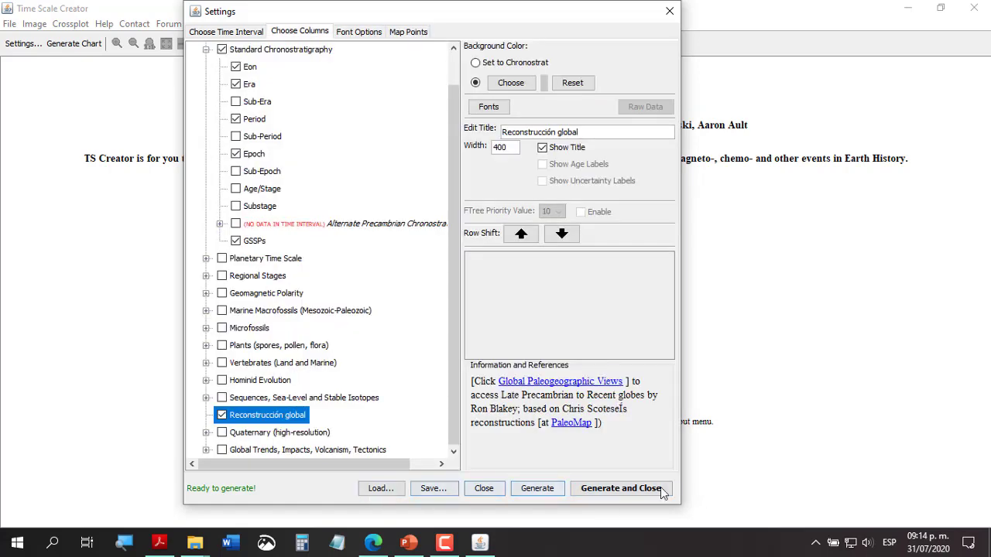
{"action": "left_click", "coordinate": [600, 496]}
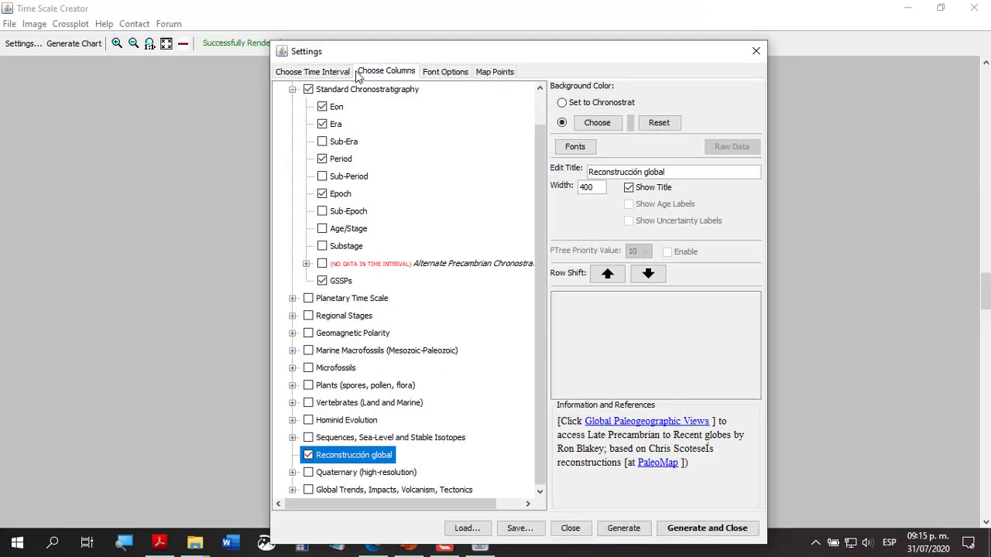
Reduce the vertical scale in the time interval settings and regenerate the chart.
{"action": "left_click", "coordinate": [321, 71]}
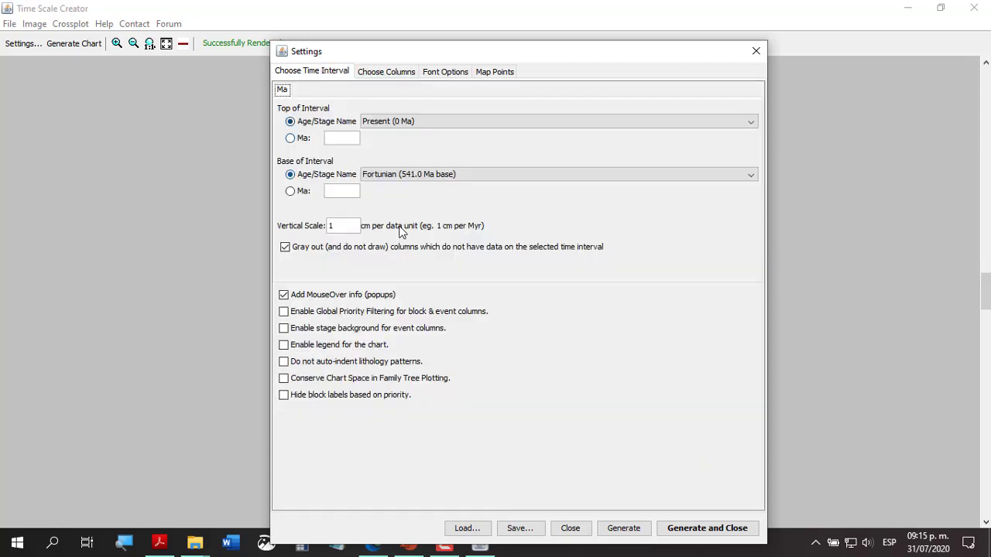
{"action": "left_click_drag", "start_coordinate": [341, 228], "coordinate": [300, 225]}
{"action": "left_click", "coordinate": [700, 530]}
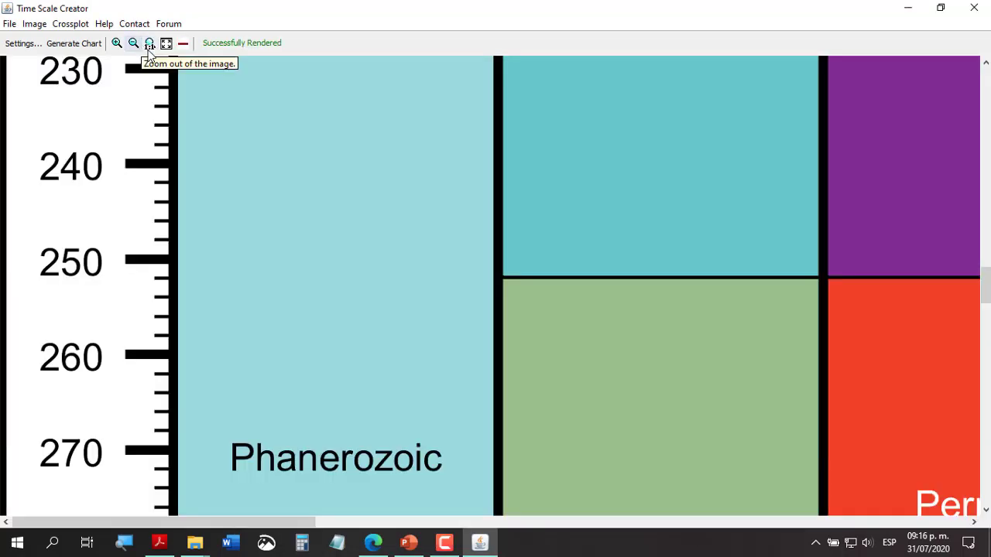
{"action": "left_click", "coordinate": [151, 45]}
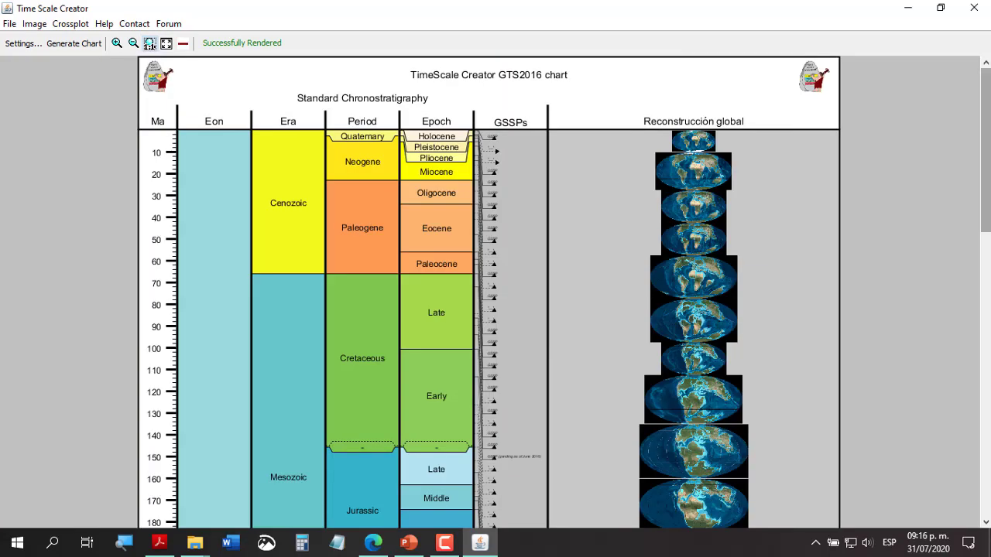
Examine the generated chart from the Quaternary to the Cambrian, at normal size and enlarged, comparing the periods with the global reconstructions.
{"action": "left_click_drag", "start_coordinate": [986, 329], "coordinate": [988, 432]}
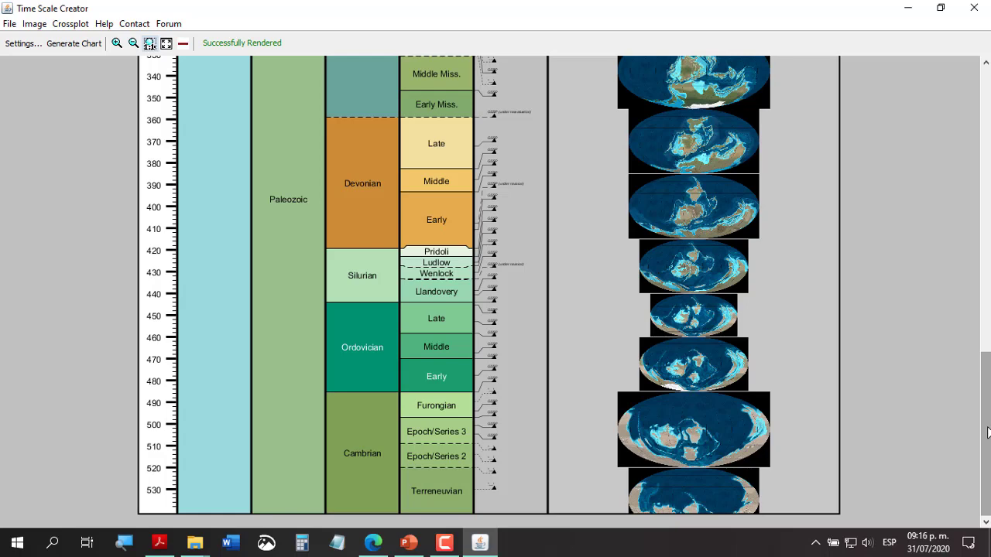
{"action": "left_click_drag", "start_coordinate": [988, 432], "coordinate": [987, 116]}
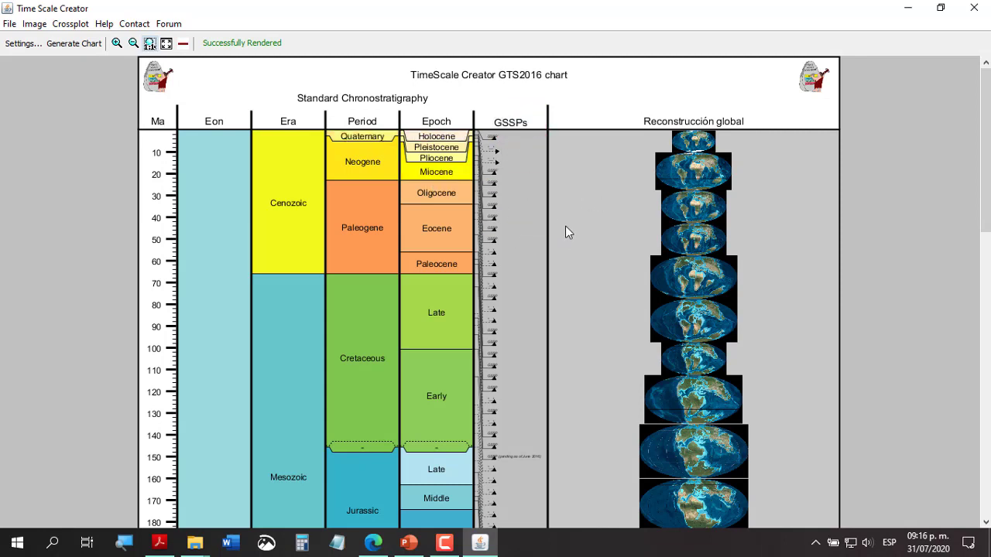
{"action": "left_click_drag", "start_coordinate": [987, 152], "coordinate": [752, 109]}
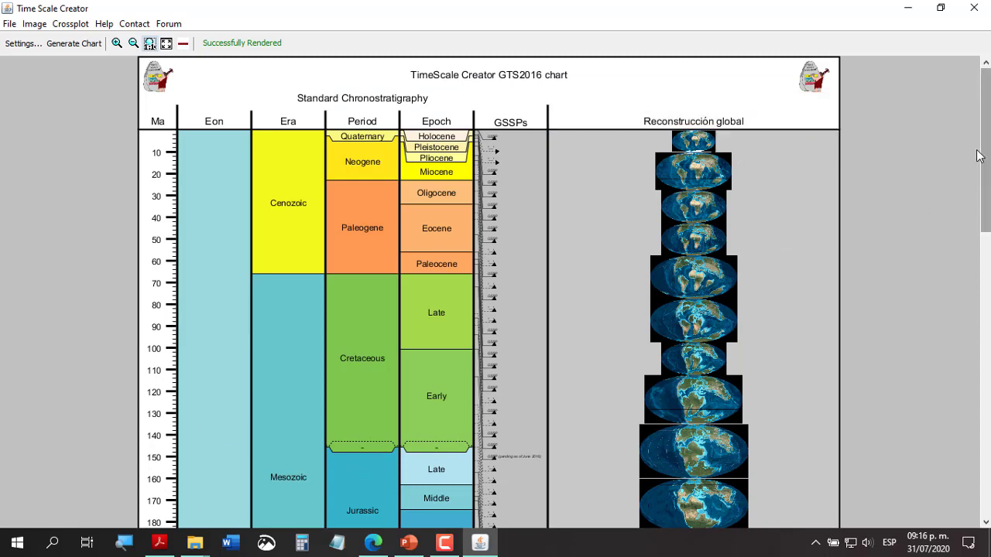
{"action": "left_click_drag", "start_coordinate": [986, 183], "coordinate": [718, 186]}
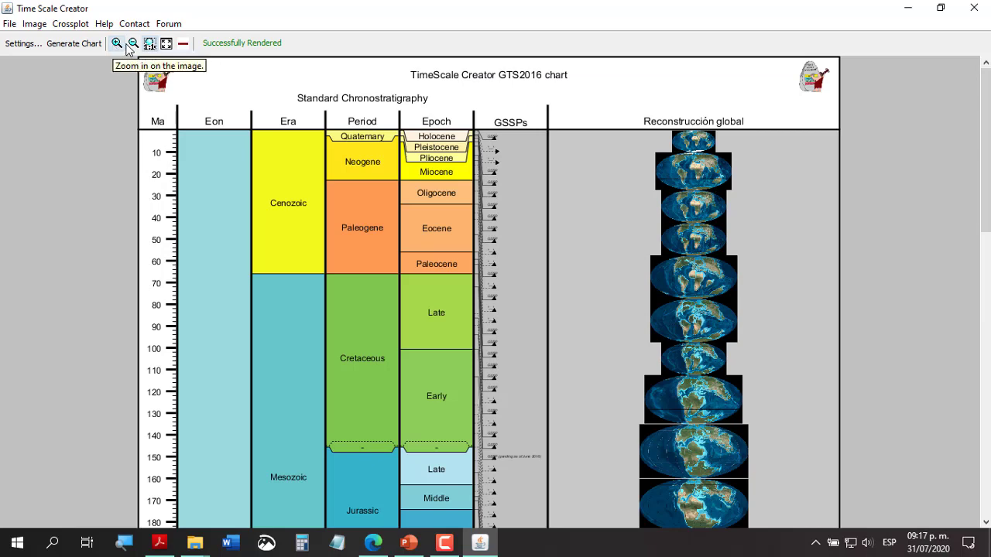
{"action": "left_click", "coordinate": [116, 43]}
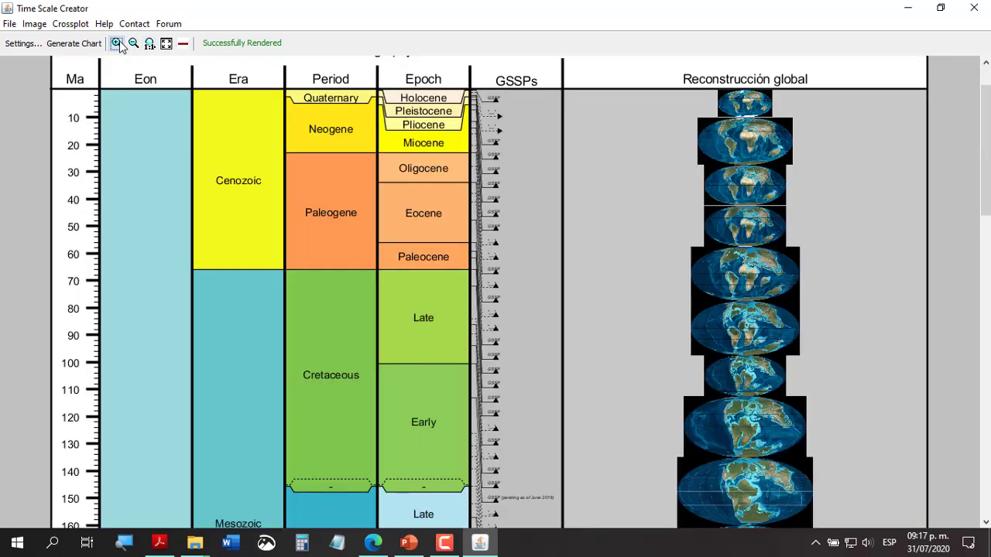
{"action": "left_click", "coordinate": [116, 43]}
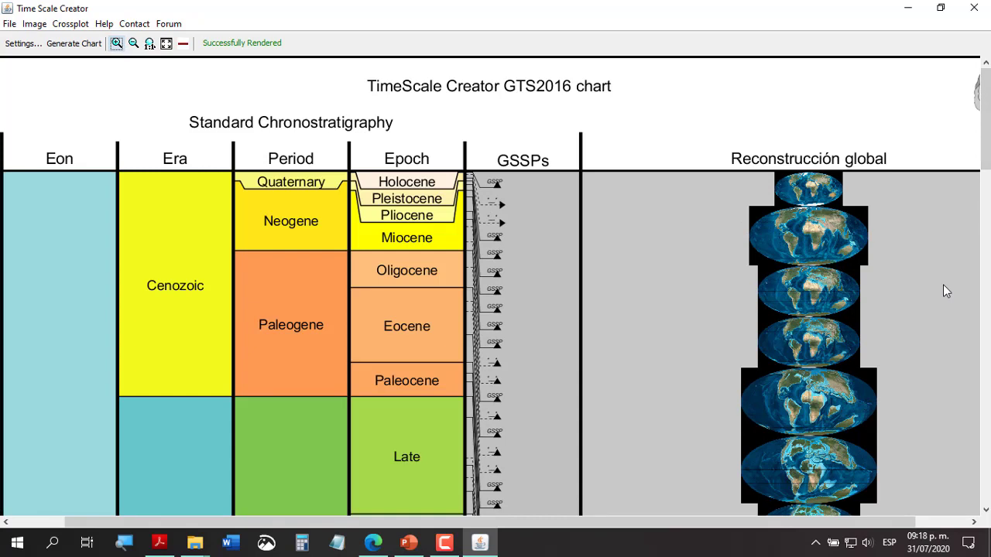
{"action": "left_click_drag", "start_coordinate": [985, 154], "coordinate": [985, 181]}
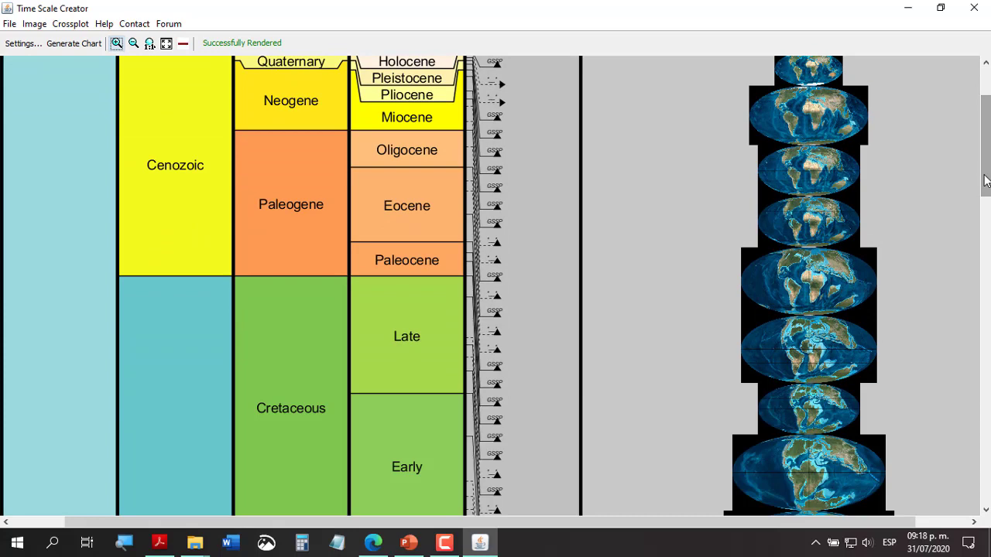
{"action": "left_click_drag", "start_coordinate": [984, 181], "coordinate": [984, 218]}
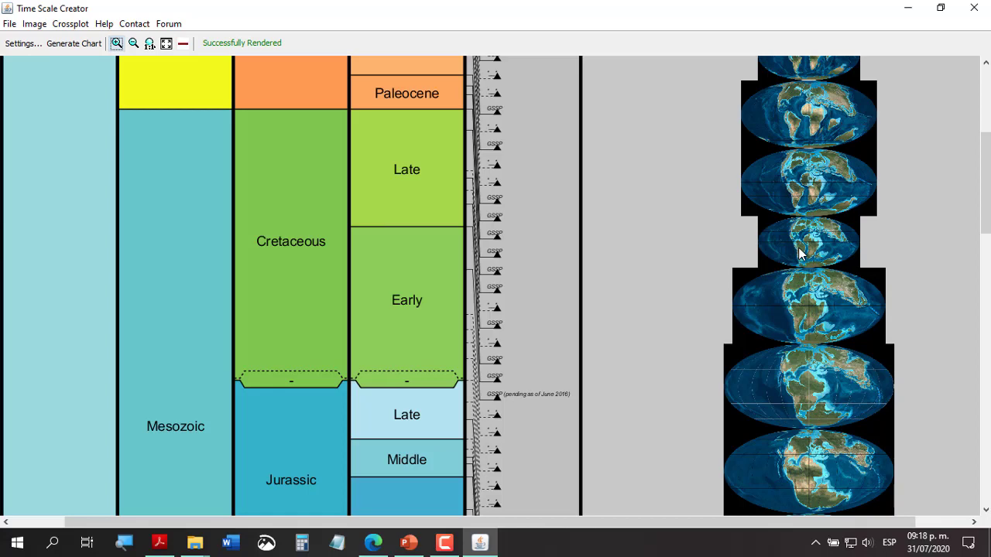
{"action": "left_click_drag", "start_coordinate": [984, 193], "coordinate": [986, 250]}
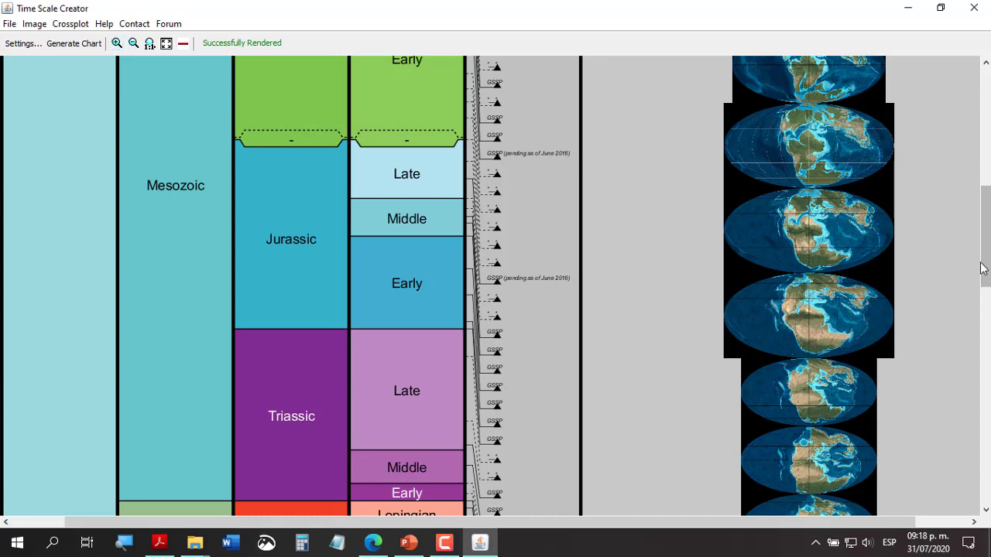
{"action": "left_click_drag", "start_coordinate": [981, 254], "coordinate": [969, 299]}
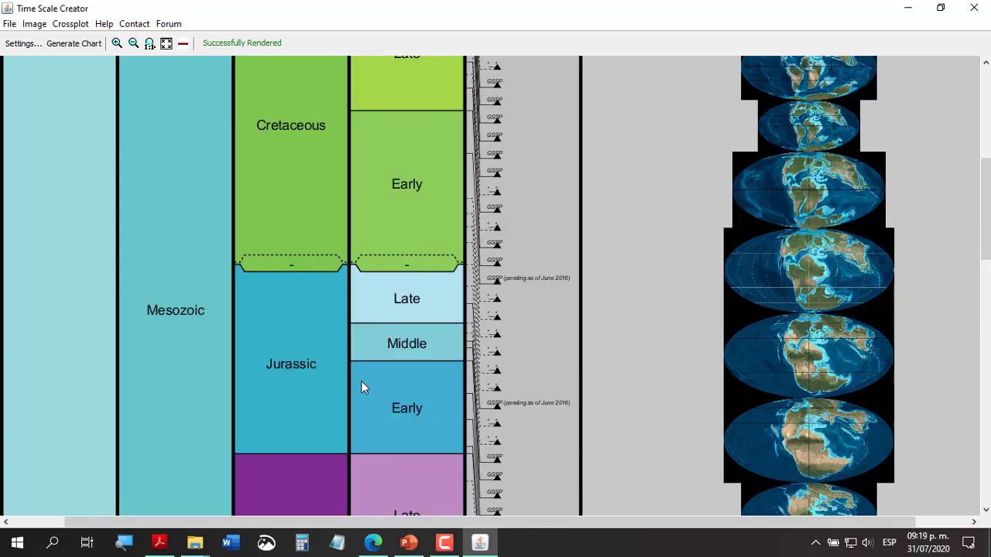
{"action": "scroll", "coordinate": [360, 381], "scroll_direction": "down", "scroll_amount": 5}
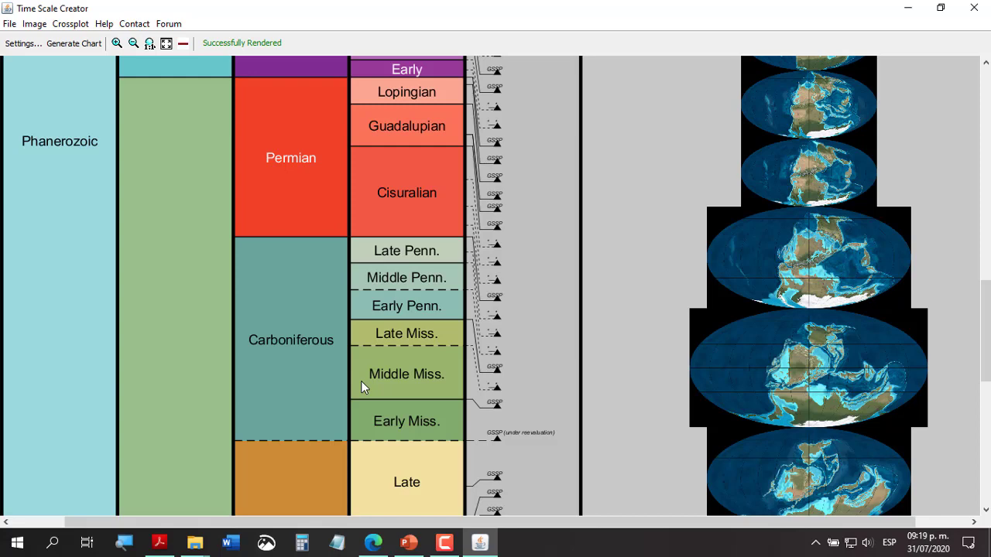
{"action": "scroll", "coordinate": [360, 382], "scroll_direction": "down", "scroll_amount": 3}
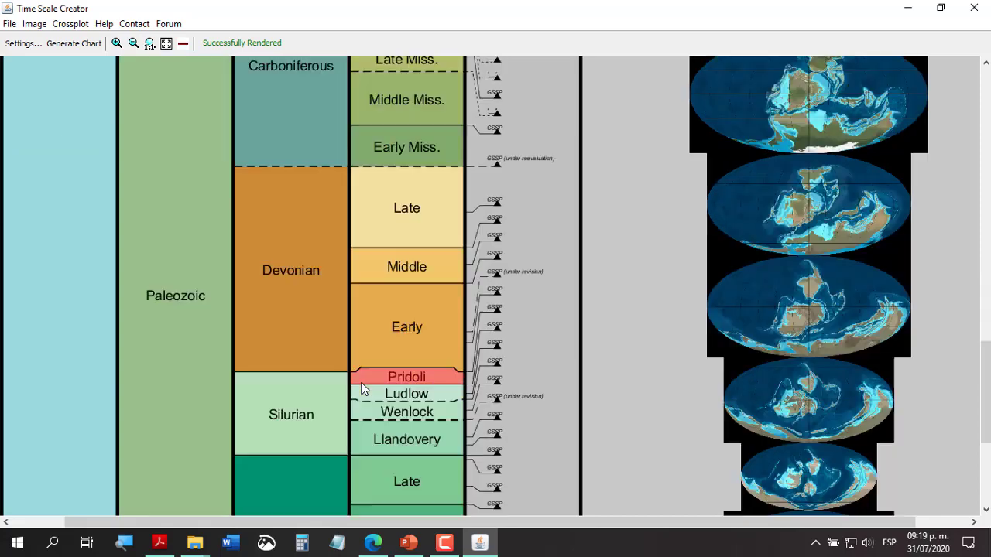
{"action": "scroll", "coordinate": [363, 389], "scroll_direction": "down", "scroll_amount": 3}
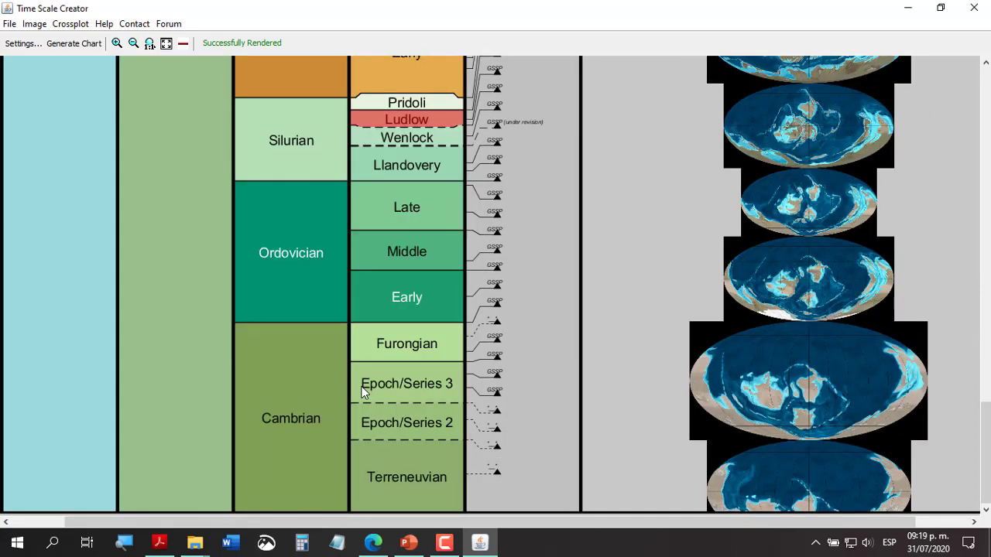
{"action": "left_click", "coordinate": [149, 43]}
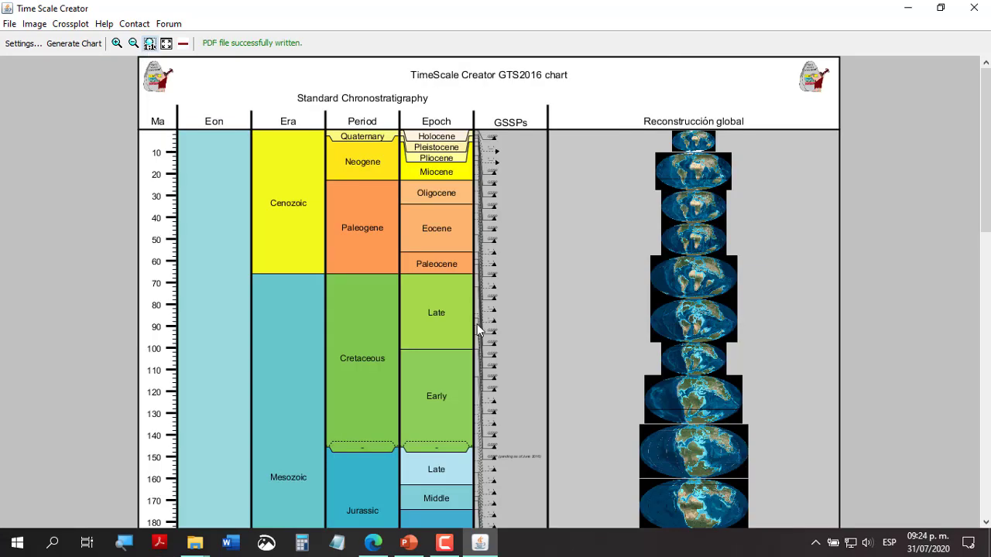
Save the chart as a PDF named COLUMNA1 in the APLICACION folder on drive D.
{"action": "left_click", "coordinate": [9, 24]}
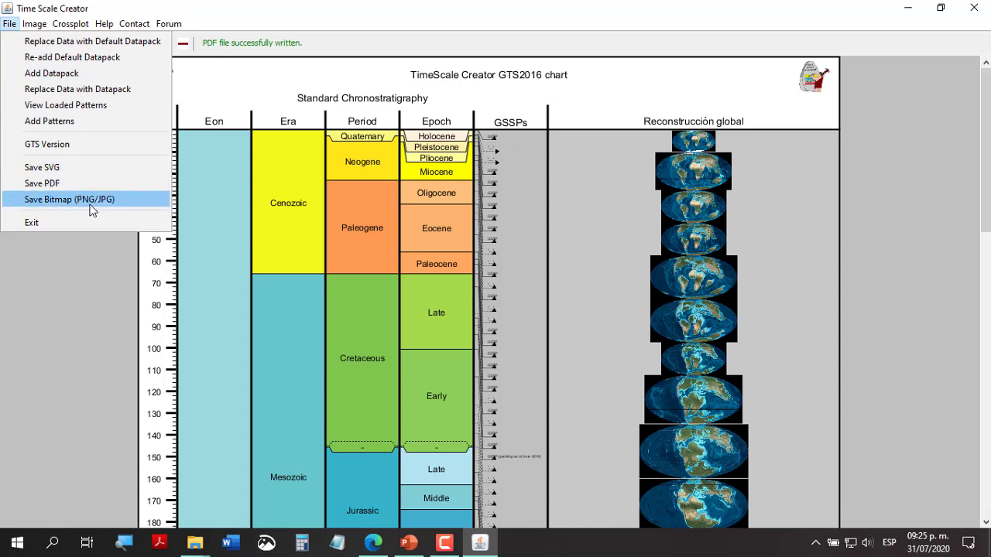
{"action": "left_click", "coordinate": [43, 183]}
{"action": "double_click", "coordinate": [387, 328]}
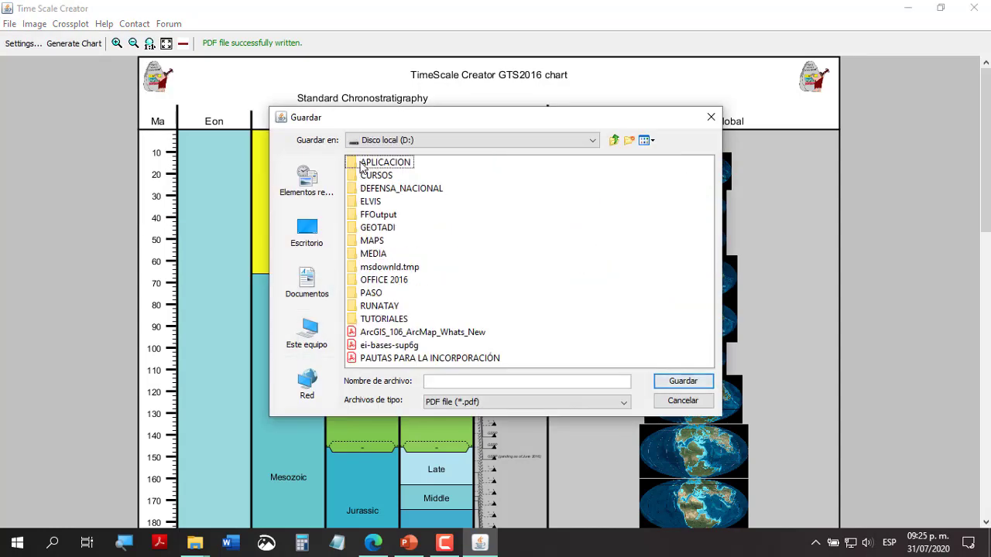
{"action": "double_click", "coordinate": [379, 162]}
{"action": "left_click", "coordinate": [455, 379]}
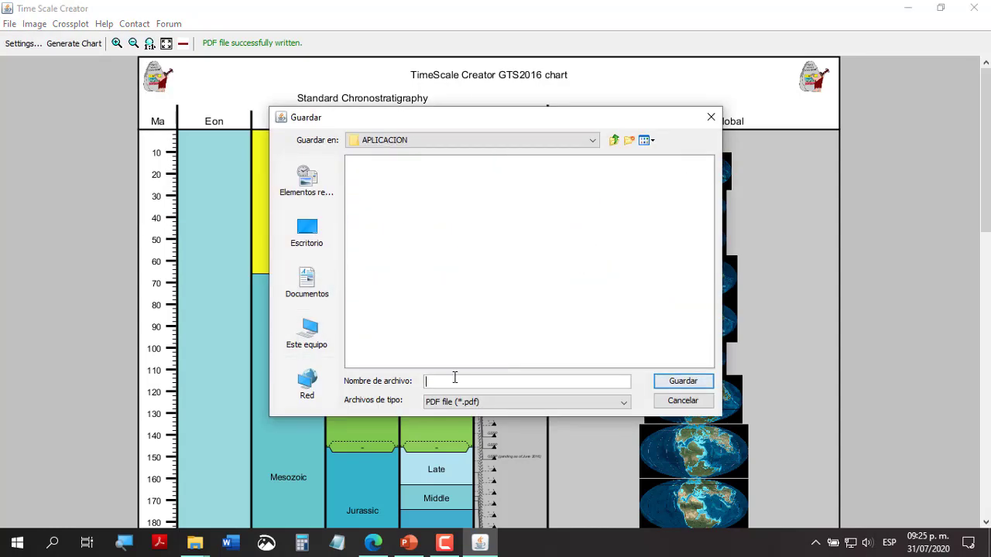
{"action": "type", "text": "COLUMNA1"}
{"action": "key", "text": "Return"}
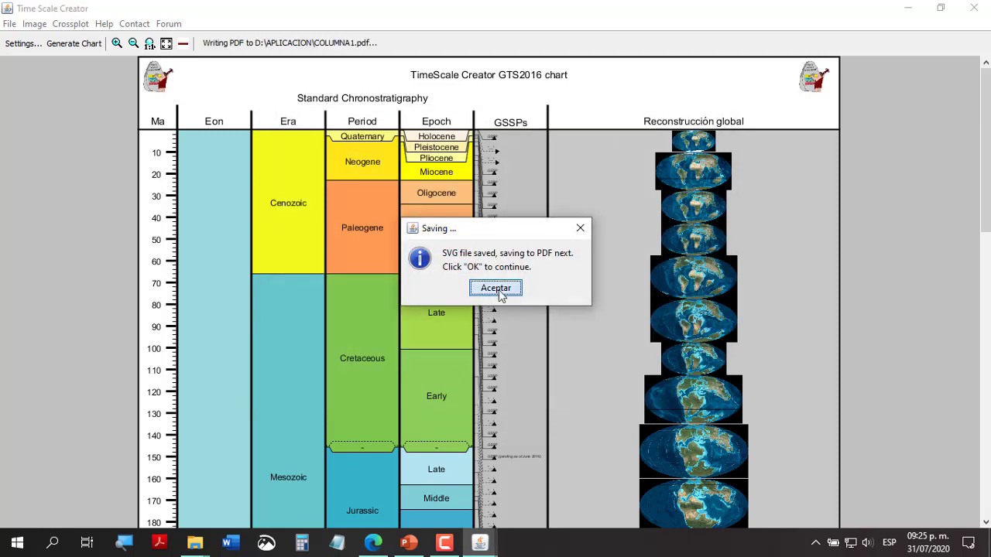
{"action": "left_click", "coordinate": [496, 290]}
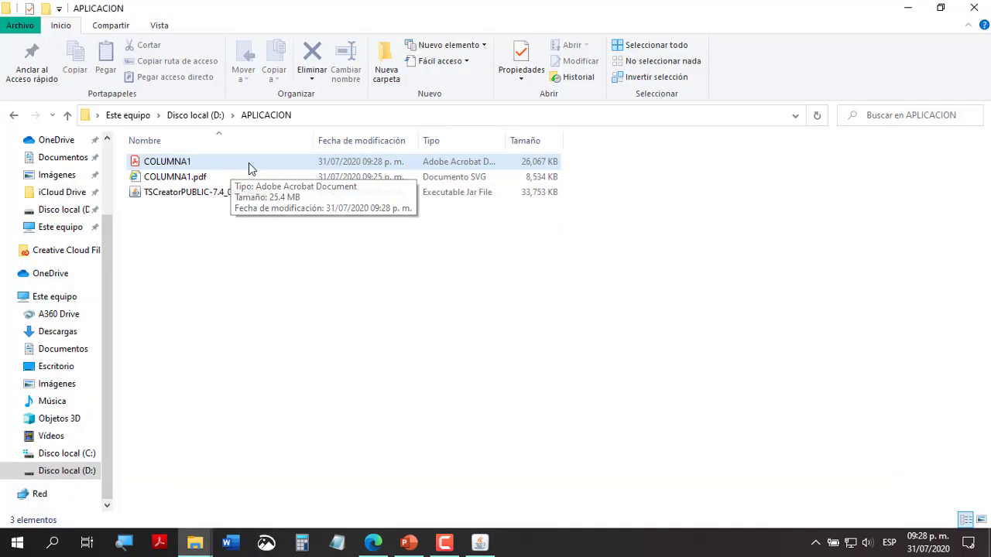
Open the COLUMNA1 PDF from the APLICACION folder to review it, and return to the chart in TimeScale Creator.
{"action": "double_click", "coordinate": [535, 161]}
{"action": "scroll", "coordinate": [604, 325], "scroll_direction": "down", "scroll_amount": 5}
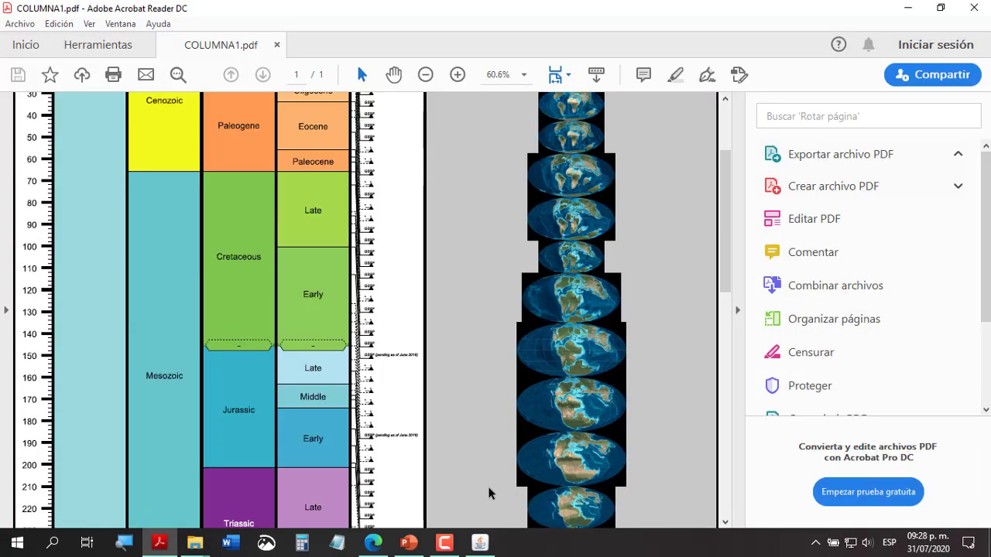
{"action": "left_click", "coordinate": [480, 543]}
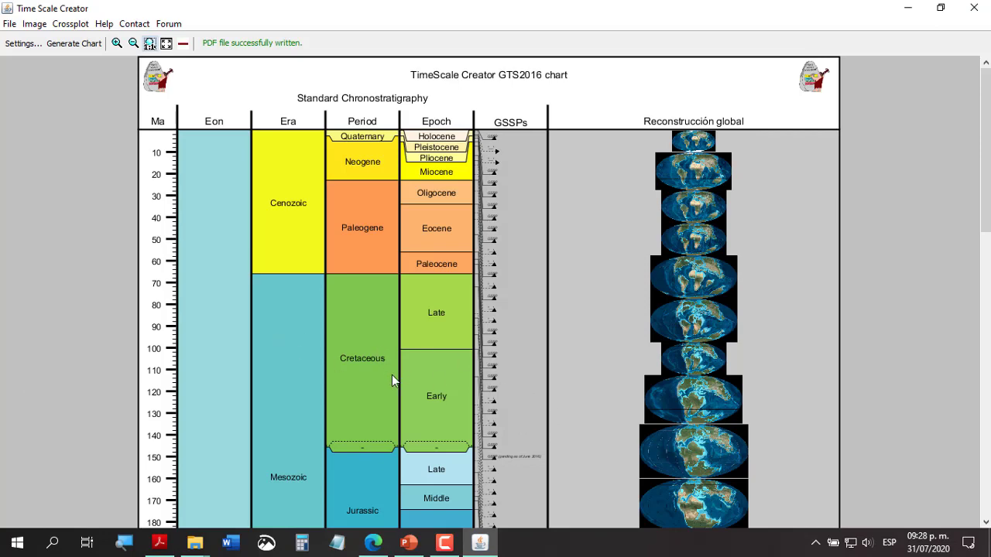
{"action": "scroll", "coordinate": [826, 124], "scroll_direction": "down", "scroll_amount": 10}
{"action": "left_click_drag", "start_coordinate": [984, 381], "coordinate": [983, 297]}
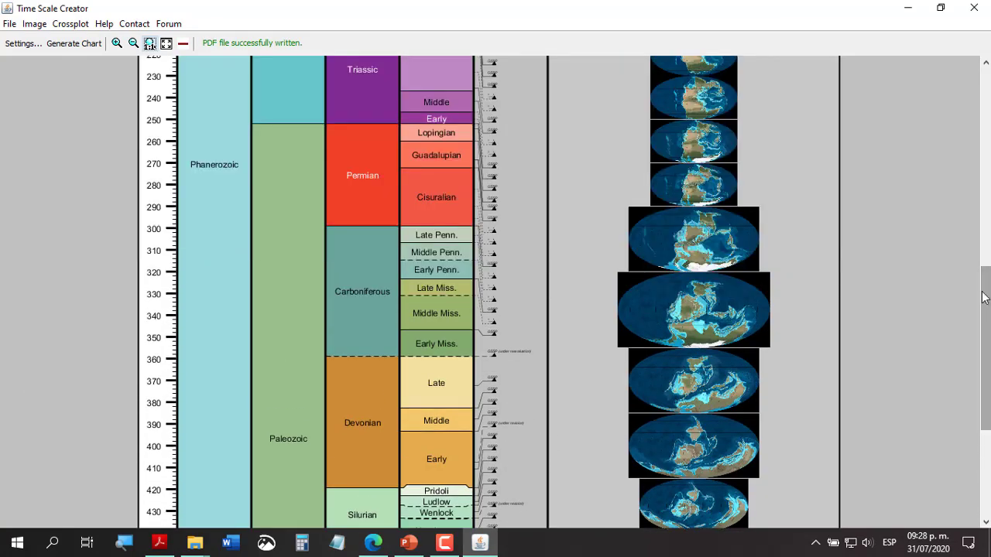
{"action": "scroll", "coordinate": [398, 295], "scroll_direction": "up", "scroll_amount": 8}
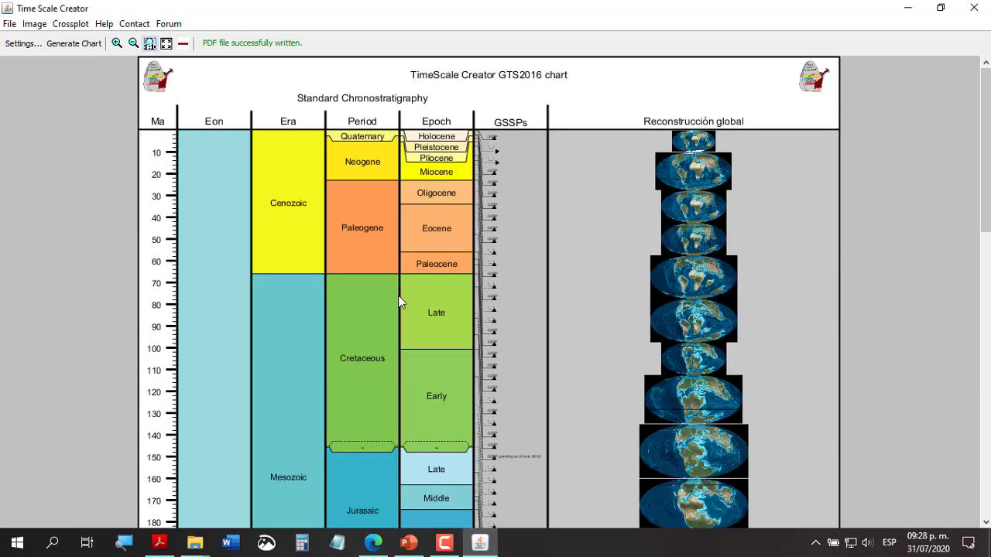
Set the top of the chart's time interval to Maastrichtian (66.04 Ma top).
{"action": "left_click", "coordinate": [23, 43]}
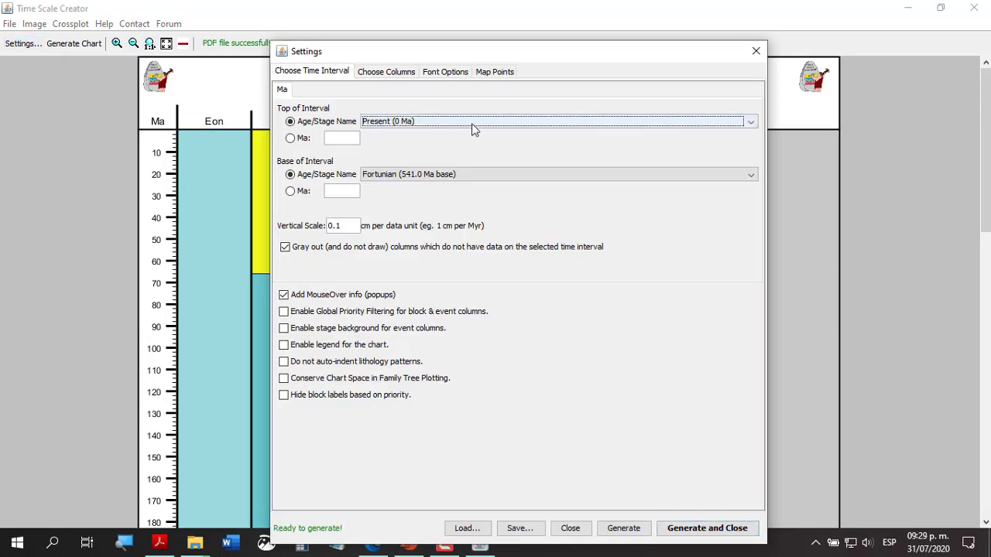
{"action": "left_click", "coordinate": [430, 123]}
{"action": "scroll", "coordinate": [442, 203], "scroll_direction": "down", "scroll_amount": 7}
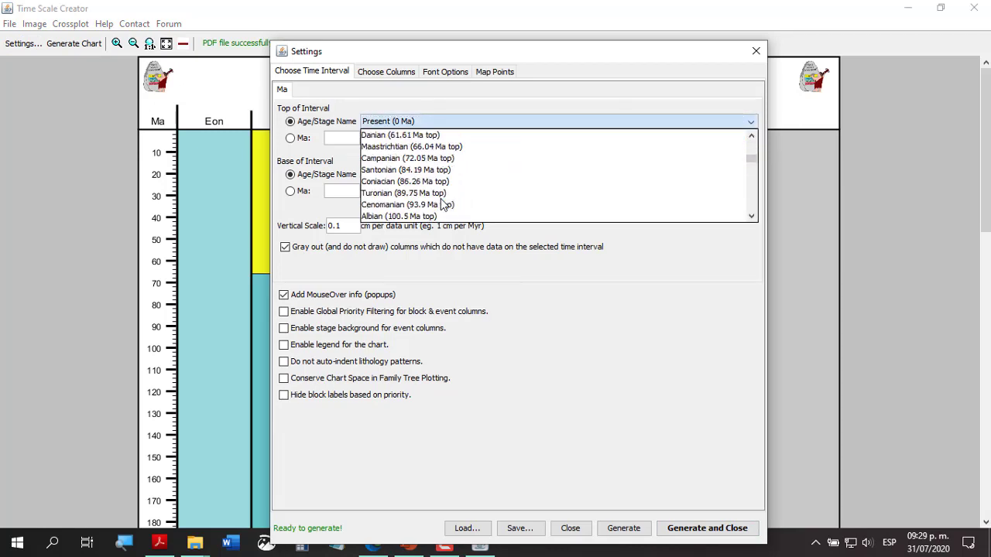
{"action": "scroll", "coordinate": [444, 203], "scroll_direction": "down", "scroll_amount": 2}
{"action": "scroll", "coordinate": [443, 204], "scroll_direction": "up", "scroll_amount": 2}
{"action": "scroll", "coordinate": [435, 185], "scroll_direction": "up", "scroll_amount": 1}
{"action": "left_click", "coordinate": [435, 181]}
Set the base of the interval to the unnamed 145.73 Ma base and the vertical scale to 1 cm per data unit.
{"action": "left_click", "coordinate": [426, 175]}
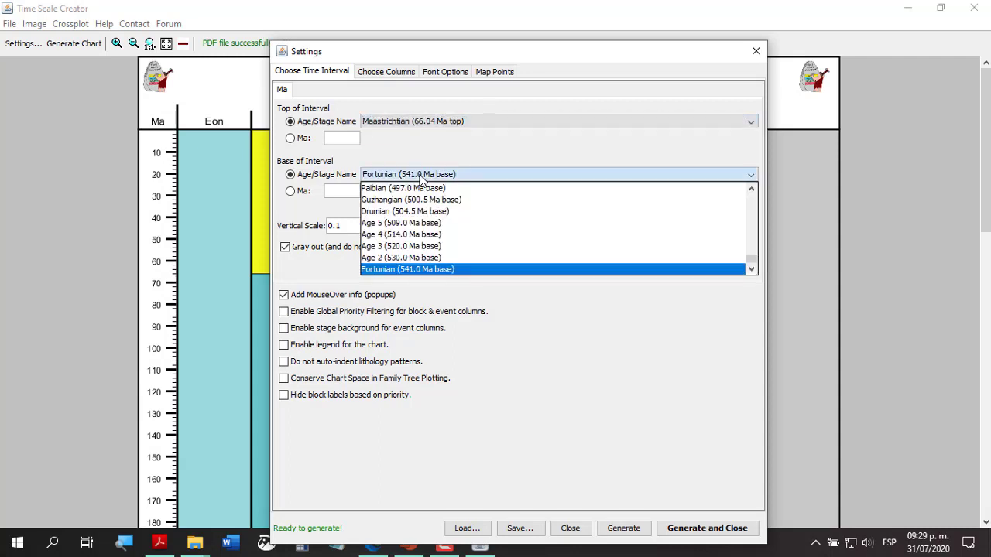
{"action": "scroll", "coordinate": [441, 246], "scroll_direction": "up", "scroll_amount": 20}
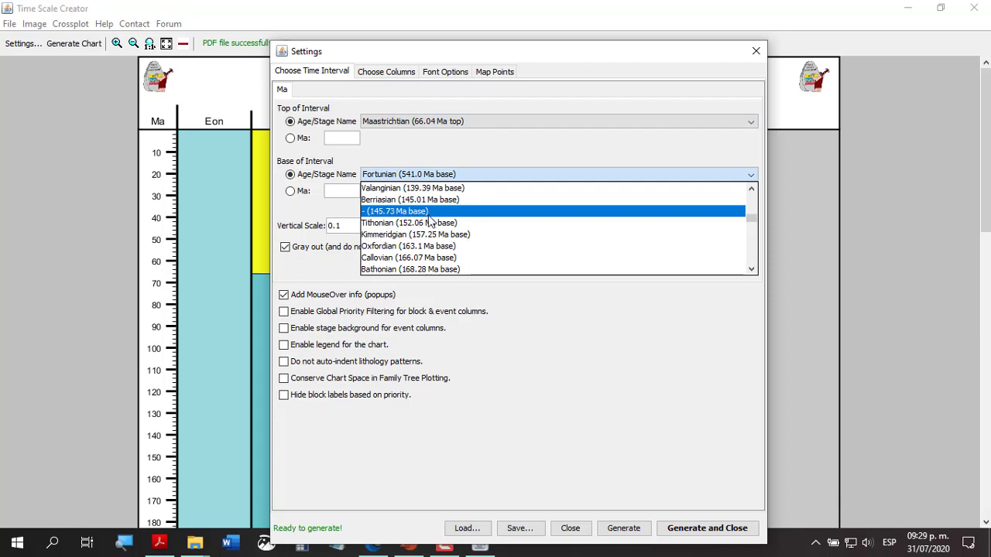
{"action": "left_click", "coordinate": [429, 216]}
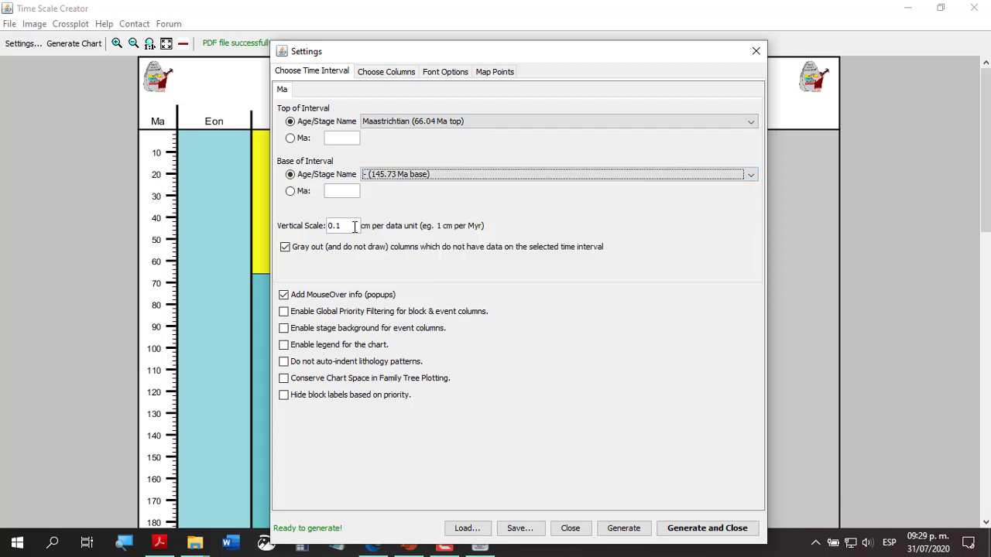
{"action": "left_click_drag", "start_coordinate": [354, 226], "coordinate": [279, 217]}
{"action": "type", "text": "1"}
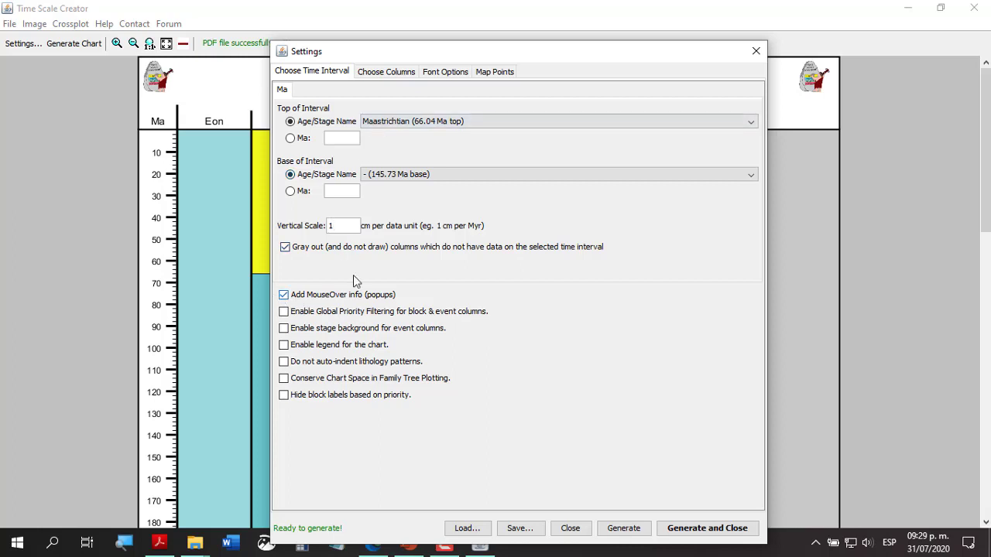
Include the Age/Stage column of the Standard Chronostratigraphy in the chart.
{"action": "left_click", "coordinate": [385, 72]}
{"action": "scroll", "coordinate": [335, 433], "scroll_direction": "up", "scroll_amount": 1}
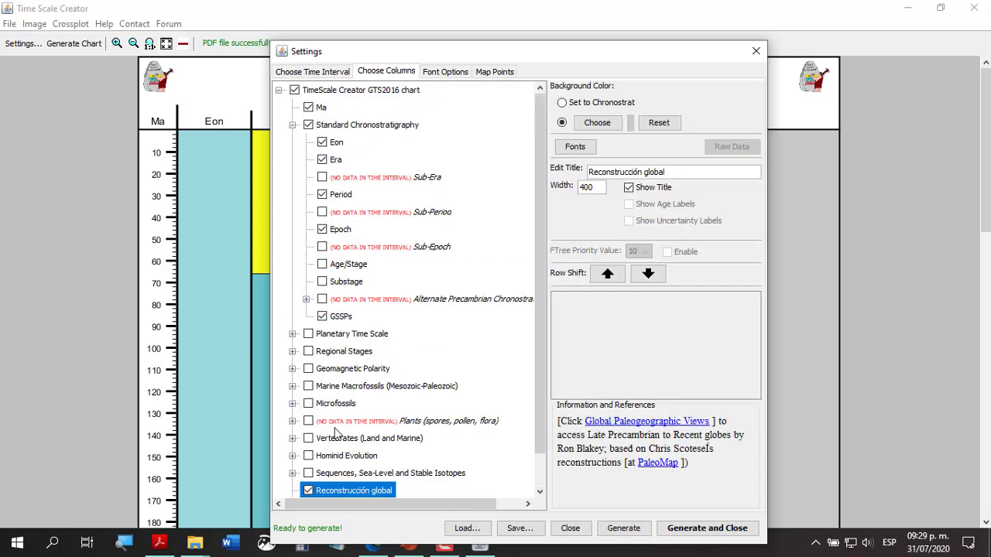
{"action": "left_click", "coordinate": [322, 264]}
Look through the columns available under Planetary Time Scale and Regional Stages.
{"action": "scroll", "coordinate": [323, 269], "scroll_direction": "down", "scroll_amount": 1}
{"action": "left_click", "coordinate": [293, 298]}
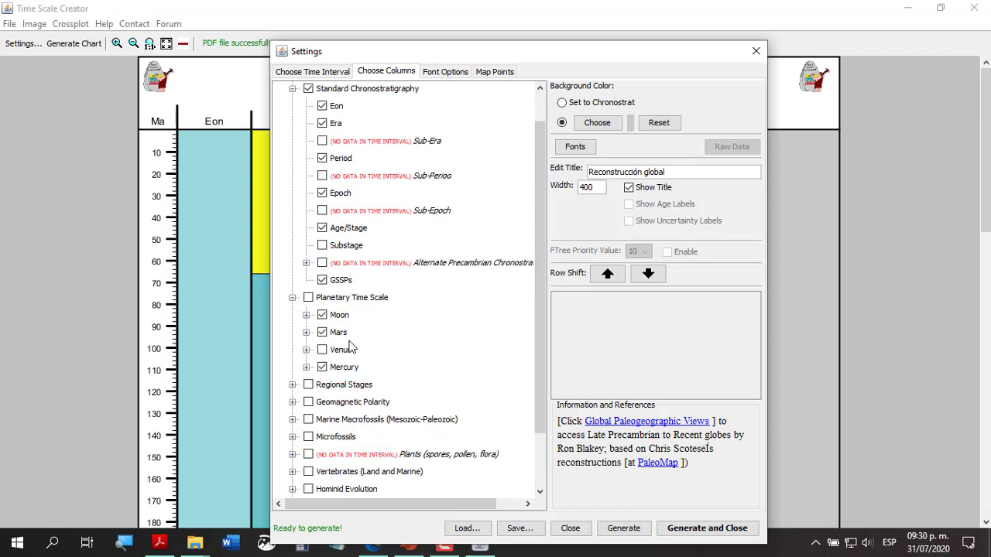
{"action": "left_click", "coordinate": [292, 298]}
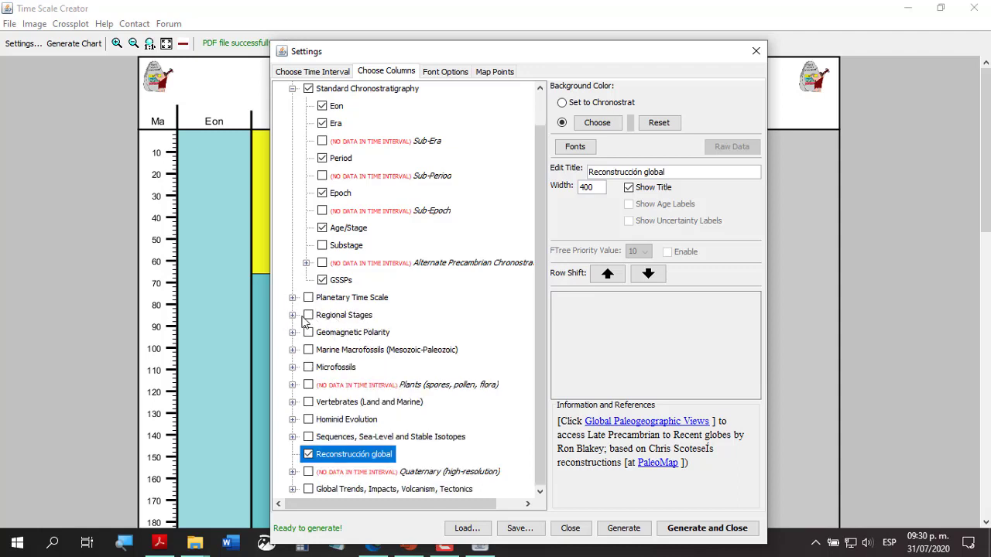
{"action": "left_click", "coordinate": [293, 316]}
{"action": "scroll", "coordinate": [294, 320], "scroll_direction": "down", "scroll_amount": 1}
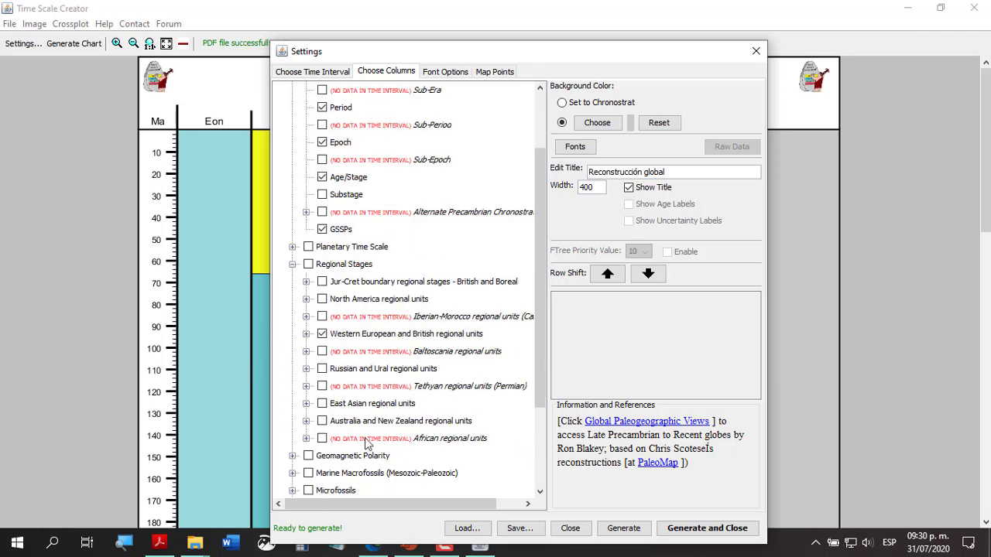
{"action": "left_click", "coordinate": [293, 264]}
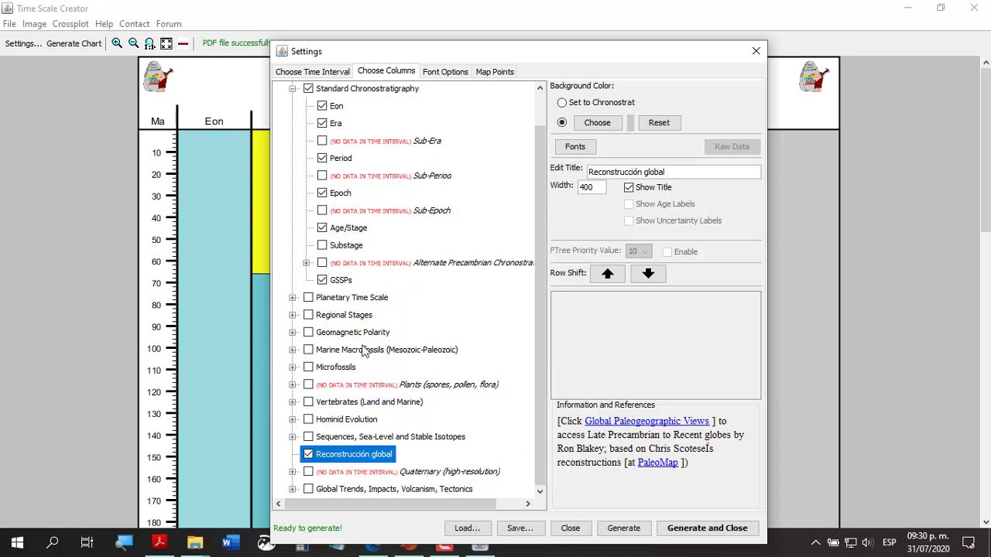
Include the Geomagnetic Polarity, Marine Macrofossils (Mesozoic-Paleozoic) and Vertebrates (Land and Marine) columns, and generate the chart.
{"action": "left_click", "coordinate": [308, 332]}
{"action": "left_click", "coordinate": [309, 351]}
{"action": "left_click", "coordinate": [309, 403]}
{"action": "left_click", "coordinate": [704, 529]}
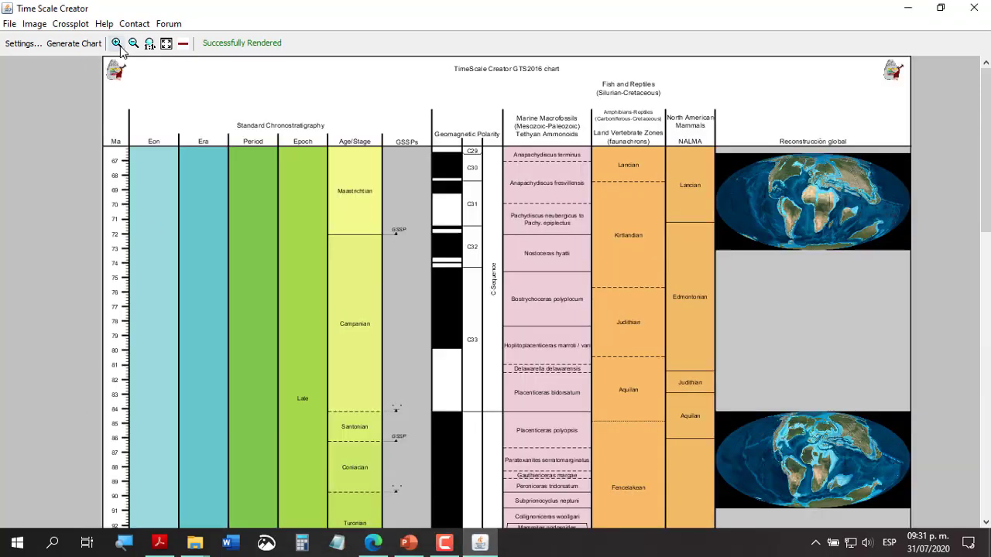
Start exporting the Cretaceous chart as a bitmap image with the resolution set to 250 DPI.
{"action": "left_click", "coordinate": [116, 43]}
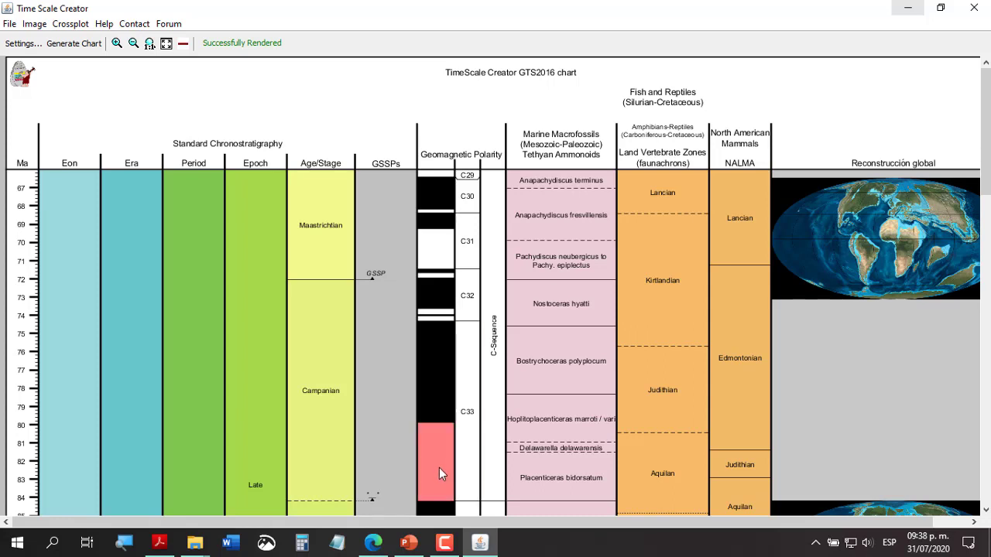
{"action": "scroll", "coordinate": [439, 467], "scroll_direction": "down", "scroll_amount": 1}
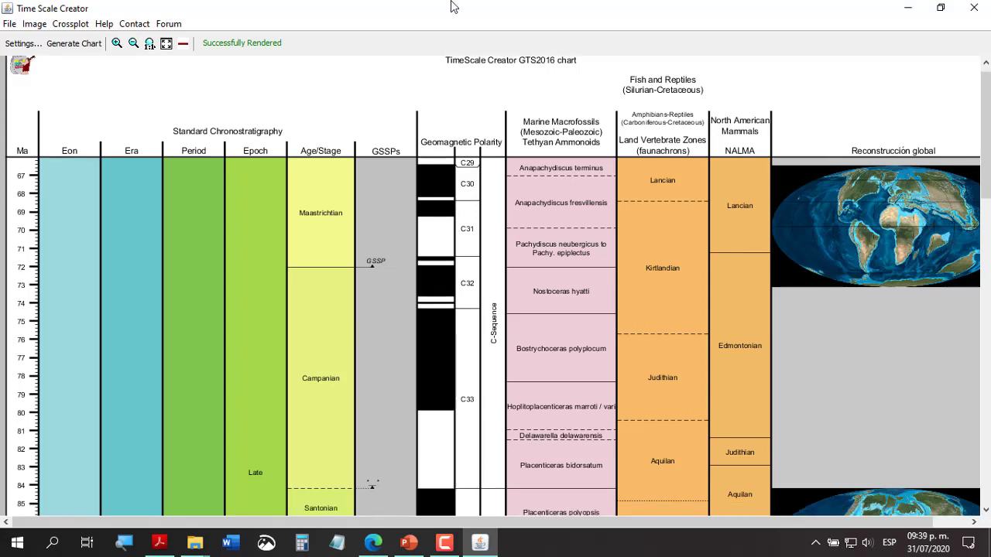
{"action": "left_click", "coordinate": [9, 23]}
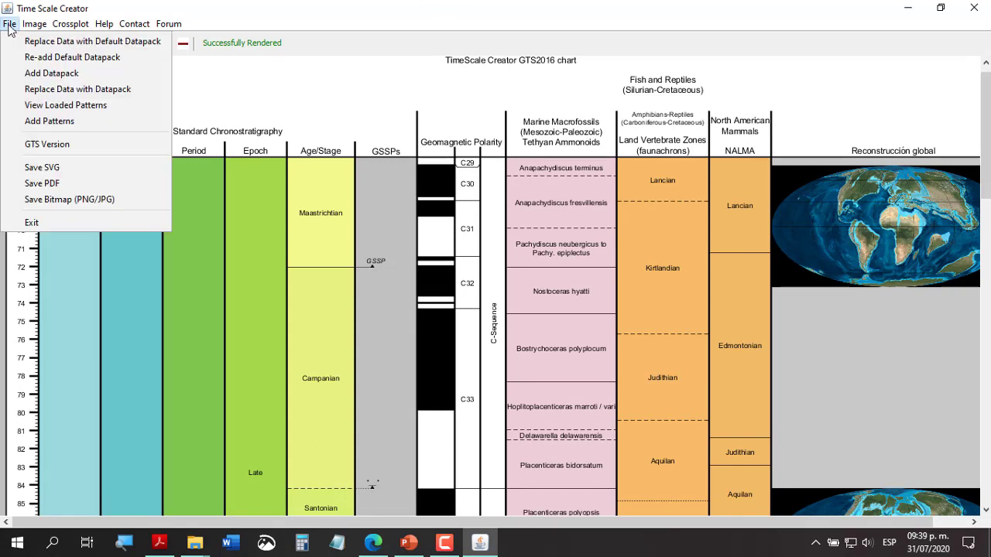
{"action": "left_click", "coordinate": [102, 203]}
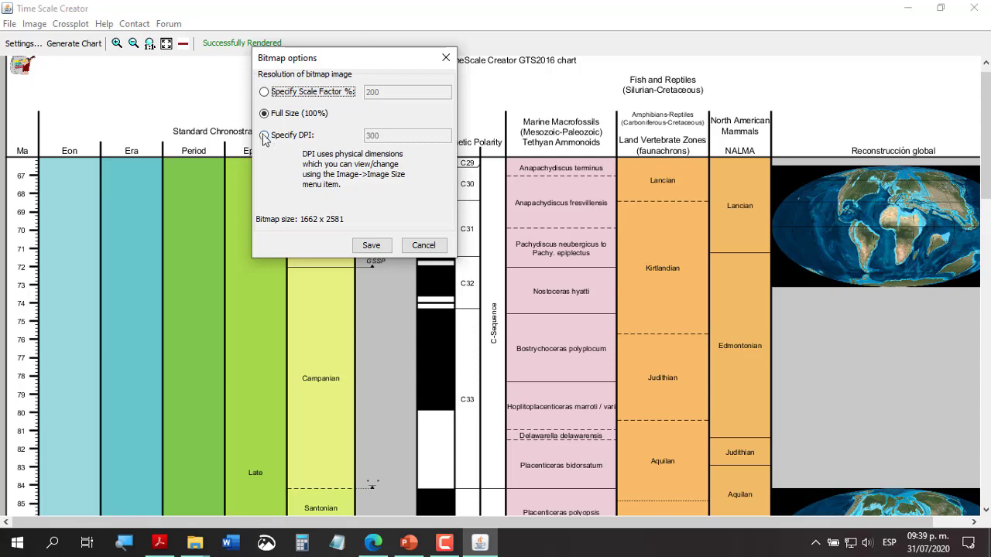
{"action": "left_click", "coordinate": [283, 140]}
{"action": "double_click", "coordinate": [372, 136]}
{"action": "type", "text": "2"}
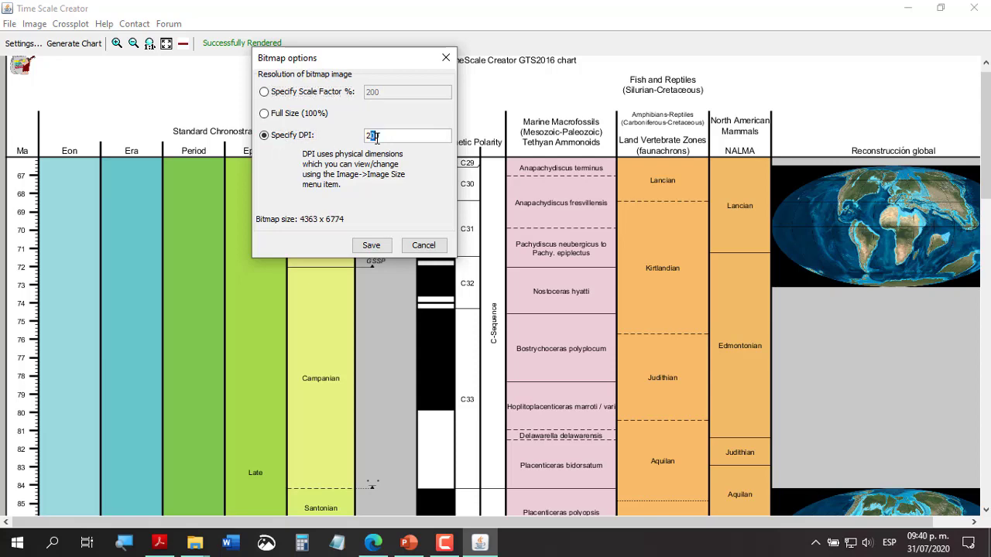
{"action": "type", "text": "00"}
{"action": "left_click", "coordinate": [371, 245]}
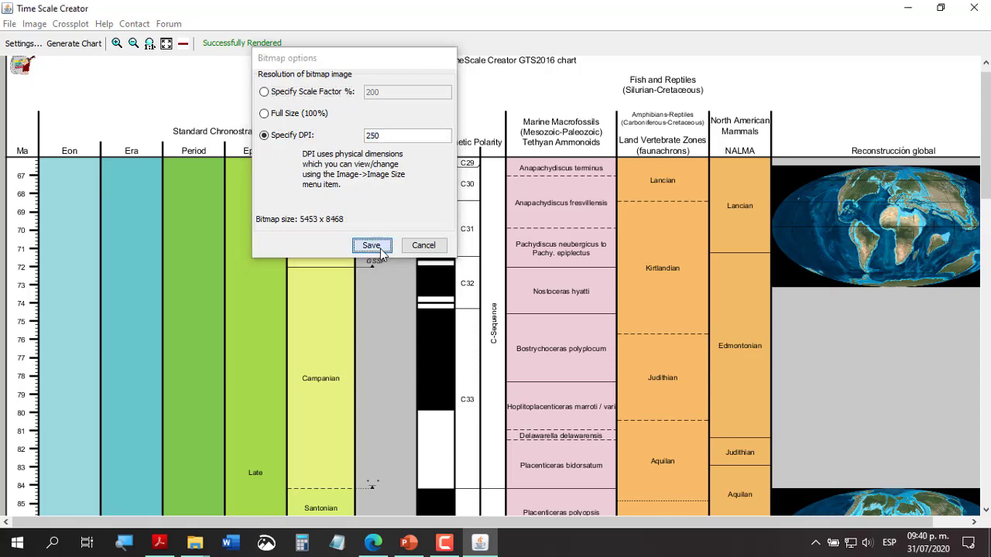
Save the bitmap as a PNG file named columna2 in the APLICACION folder.
{"action": "left_click", "coordinate": [436, 380]}
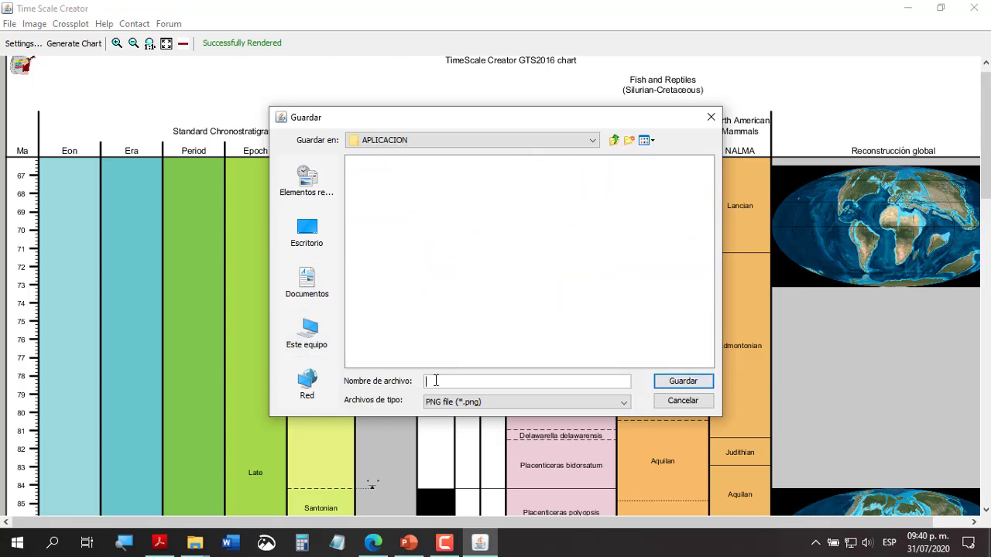
{"action": "type", "text": "columna2"}
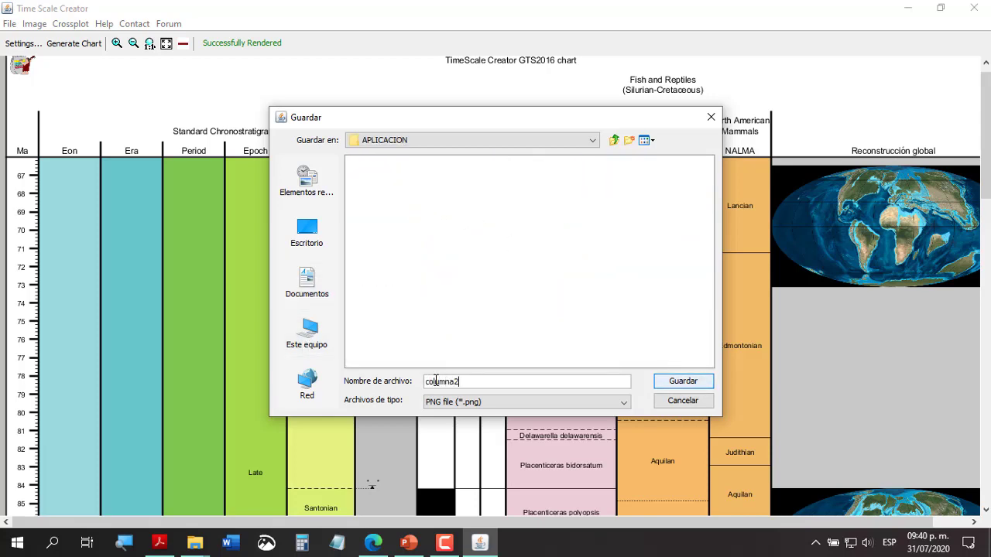
{"action": "left_click", "coordinate": [673, 381]}
Inspect the exported columna2.png in the image viewer and close it.
{"action": "scroll", "coordinate": [488, 159], "scroll_direction": "up", "scroll_amount": 6}
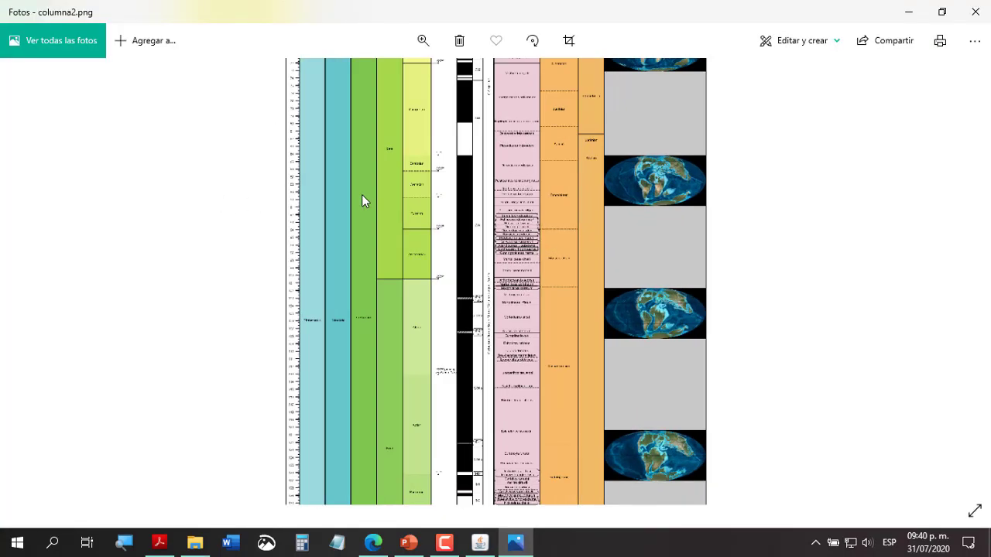
{"action": "scroll", "coordinate": [345, 296], "scroll_direction": "down", "scroll_amount": 4}
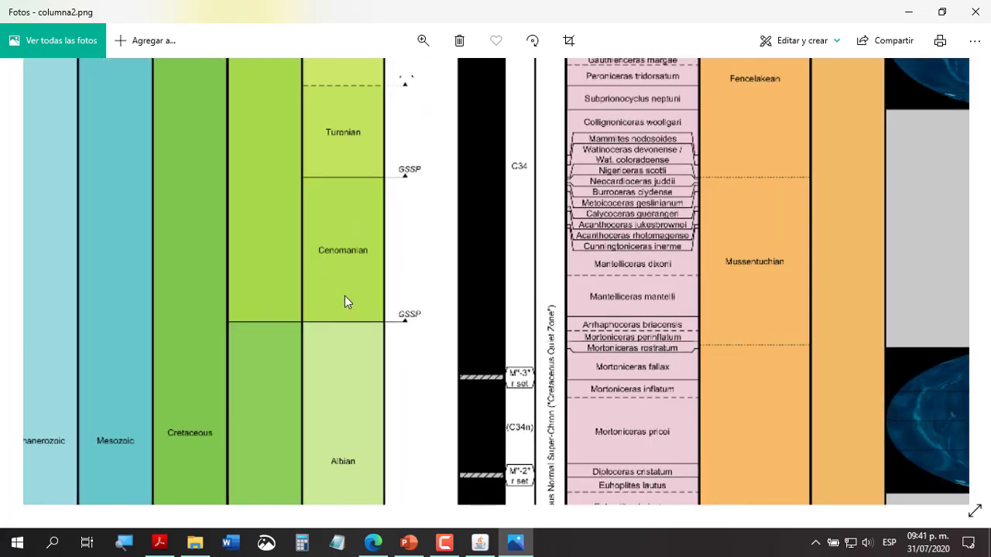
{"action": "scroll", "coordinate": [345, 298], "scroll_direction": "down", "scroll_amount": 2}
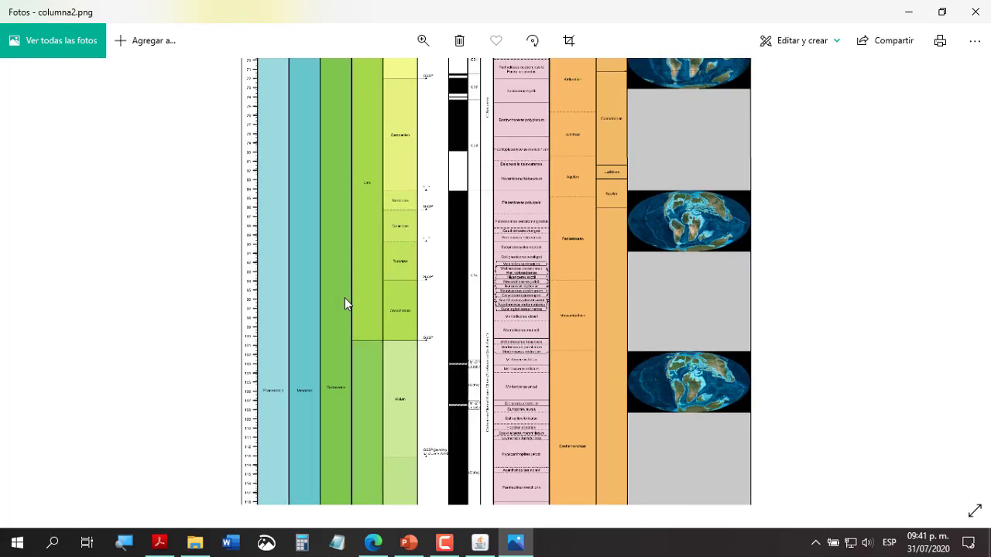
{"action": "key", "text": "alt+F4"}
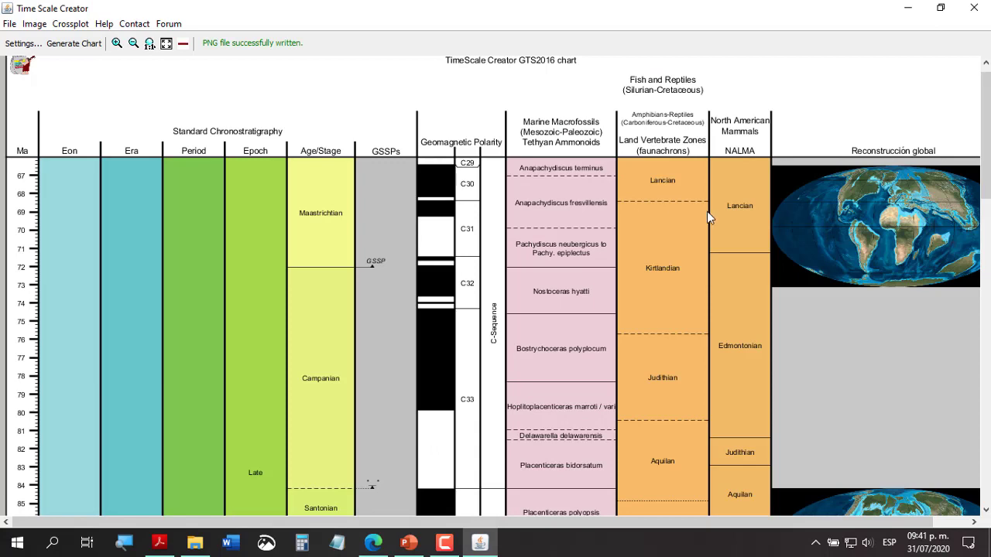
Set the top of the chart's time interval to Present (0 Ma) and its base to Gelasian (2.58 Ma base).
{"action": "left_click", "coordinate": [23, 44]}
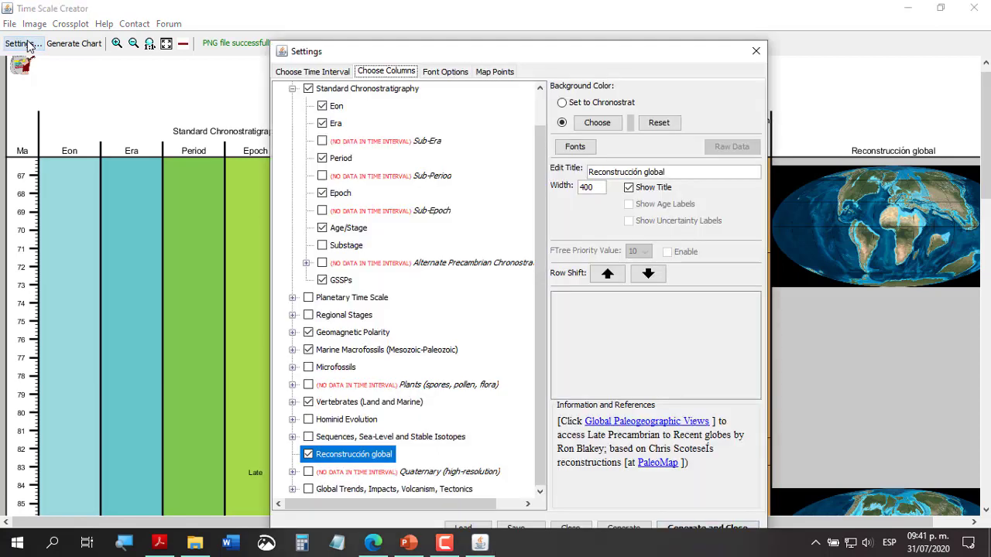
{"action": "left_click", "coordinate": [312, 71]}
{"action": "left_click", "coordinate": [413, 122]}
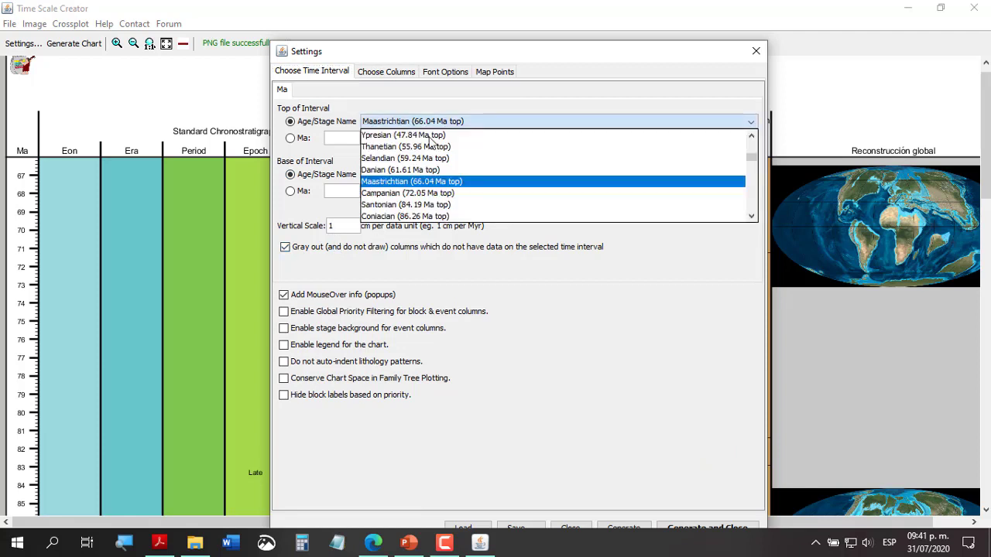
{"action": "scroll", "coordinate": [431, 141], "scroll_direction": "up", "scroll_amount": 6}
{"action": "left_click", "coordinate": [394, 134]}
{"action": "left_click", "coordinate": [412, 174]}
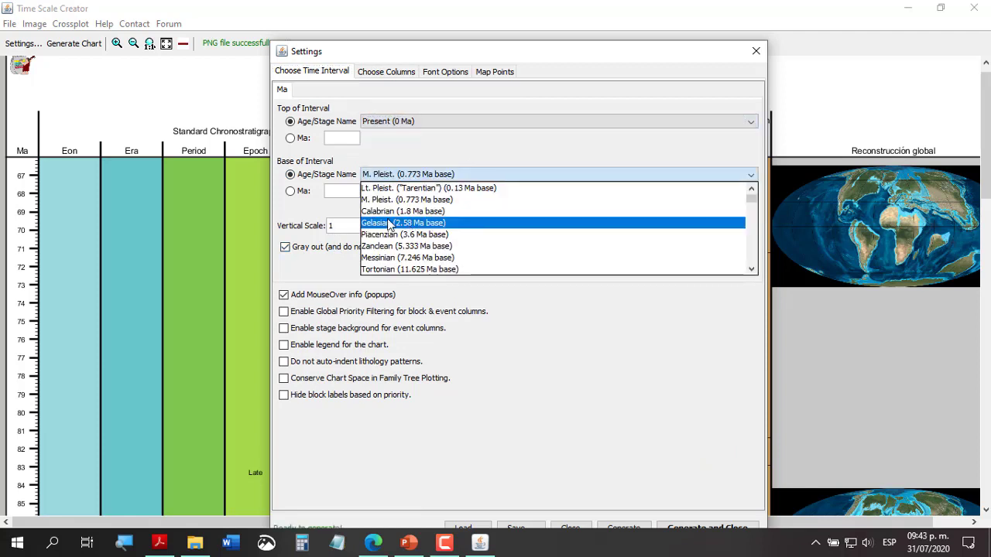
{"action": "left_click", "coordinate": [402, 227]}
Include the Hominid Evolution and Quaternary (high-resolution) columns in the chart.
{"action": "left_click", "coordinate": [386, 71]}
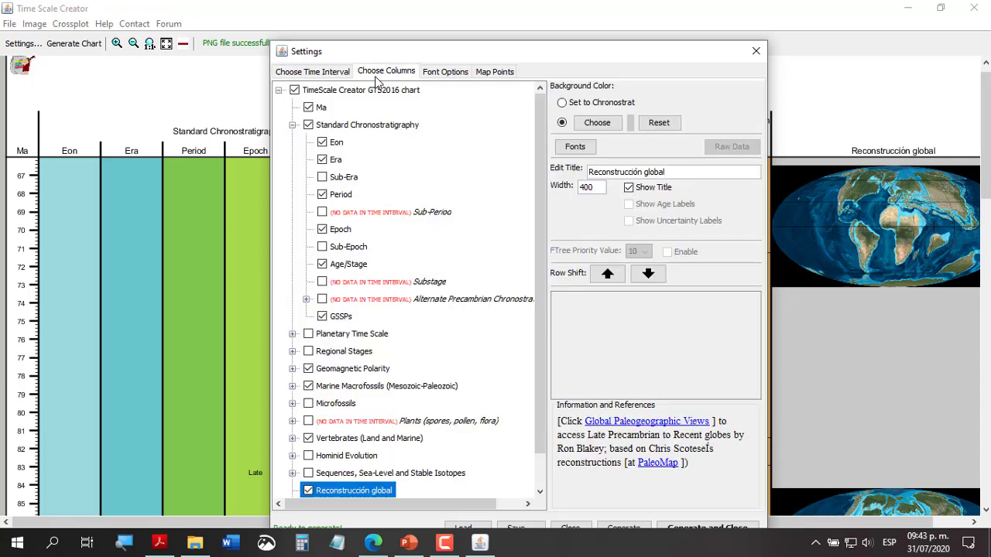
{"action": "scroll", "coordinate": [309, 424], "scroll_direction": "down", "scroll_amount": 1}
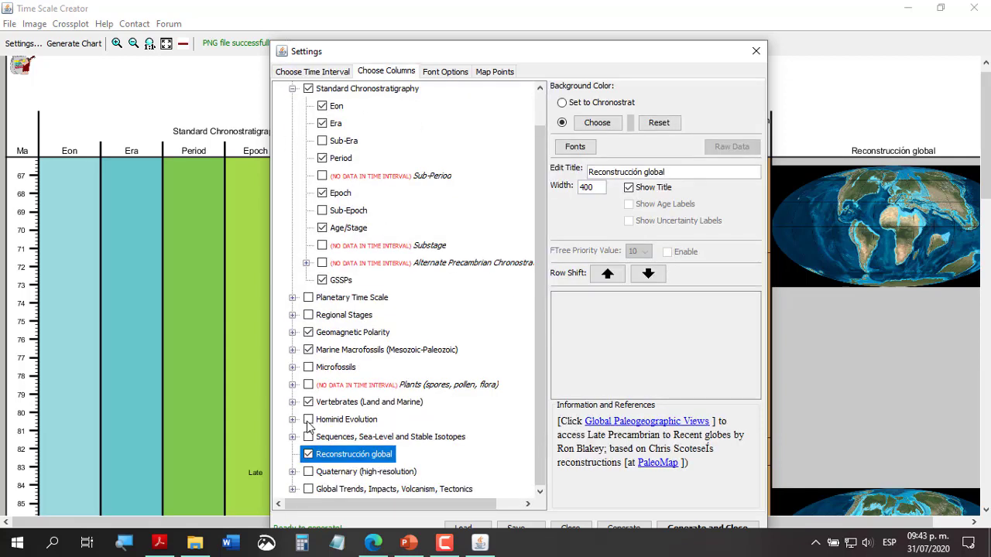
{"action": "left_click", "coordinate": [308, 422]}
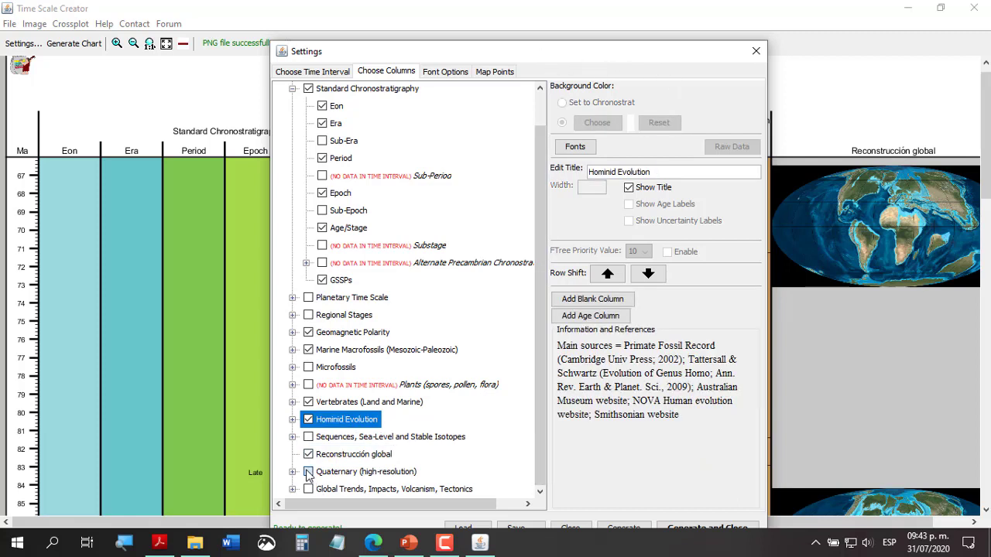
{"action": "left_click", "coordinate": [308, 472]}
Adjust the vertical scale of the time interval and generate the Quaternary chart.
{"action": "left_click", "coordinate": [372, 40]}
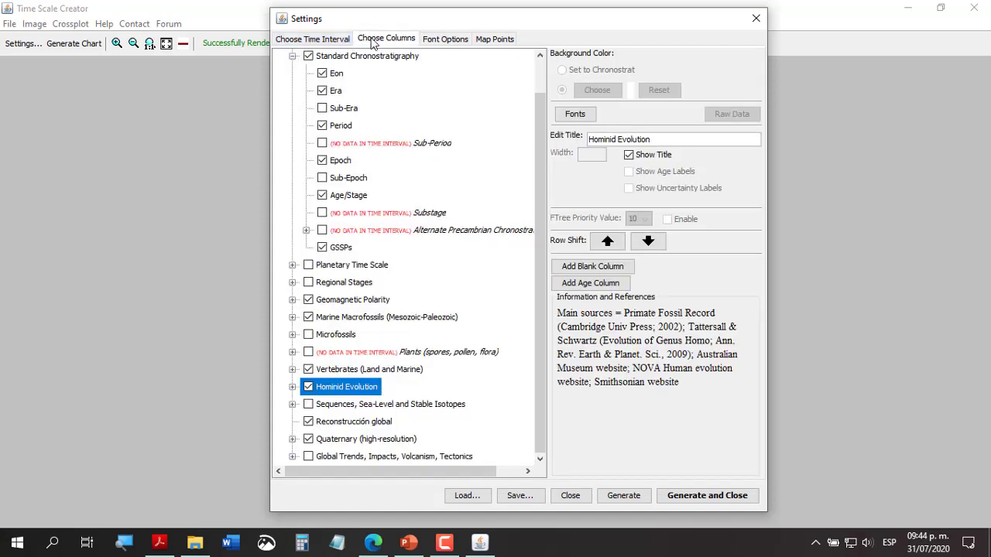
{"action": "left_click", "coordinate": [322, 44]}
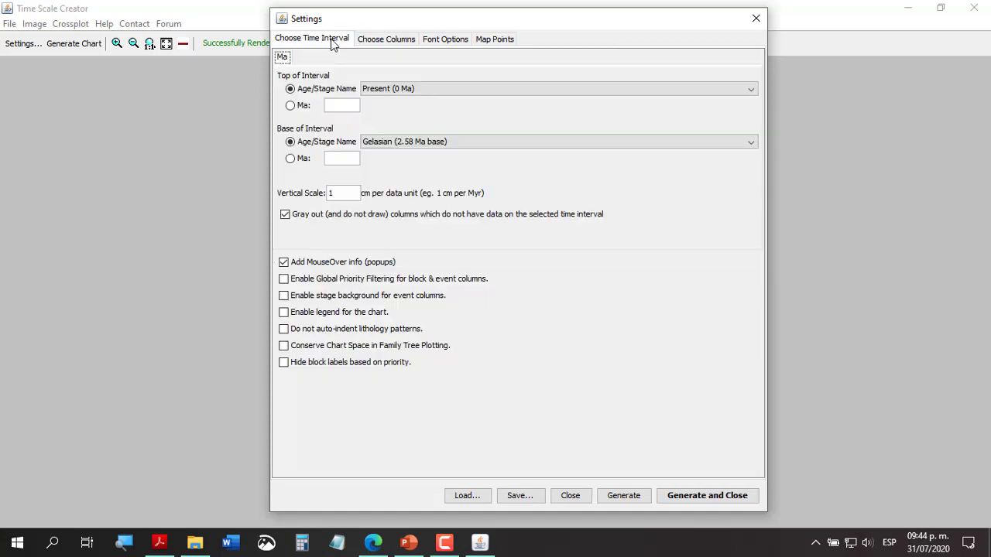
{"action": "left_click", "coordinate": [352, 196]}
{"action": "left_click", "coordinate": [682, 499]}
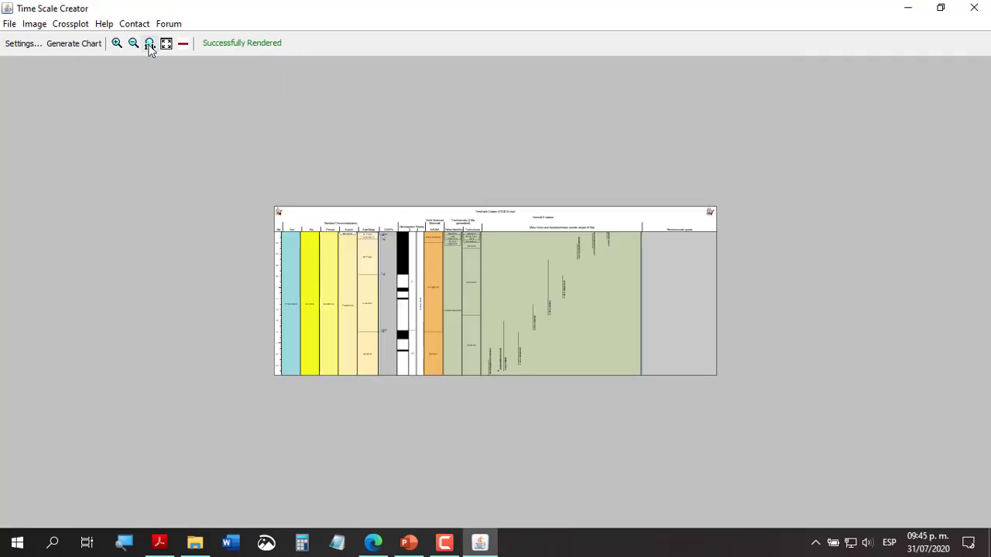
View the Quaternary chart at actual size and examine its chronostratigraphy and geomagnetic polarity columns down to the Gelasian base.
{"action": "left_click", "coordinate": [150, 47]}
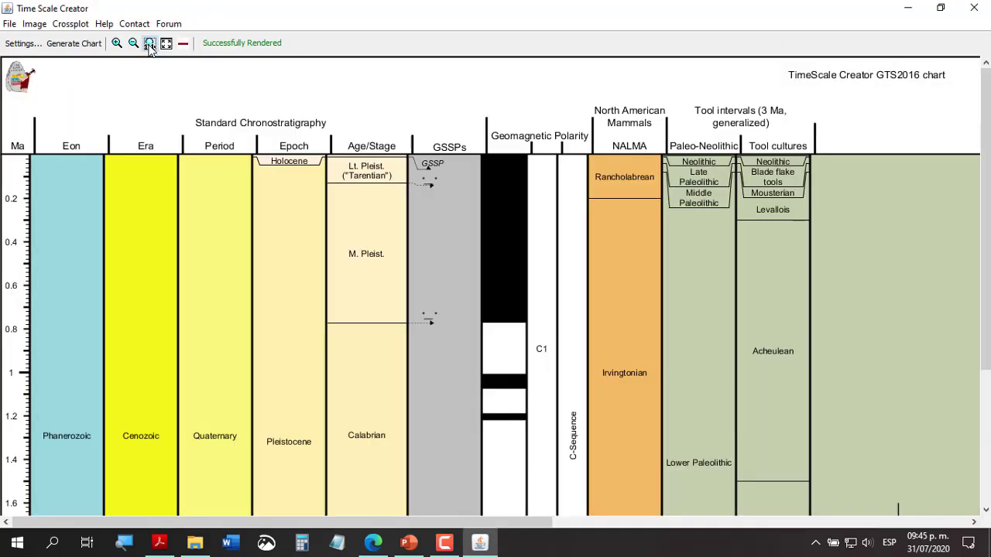
{"action": "scroll", "coordinate": [542, 410], "scroll_direction": "down", "scroll_amount": 5}
{"action": "scroll", "coordinate": [519, 433], "scroll_direction": "up", "scroll_amount": 5}
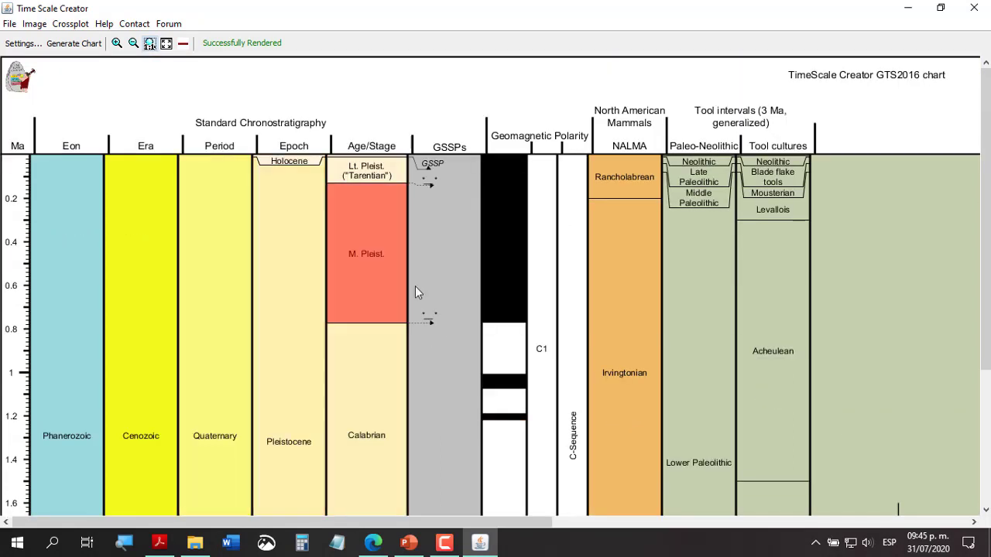
{"action": "scroll", "coordinate": [457, 294], "scroll_direction": "right", "scroll_amount": 1}
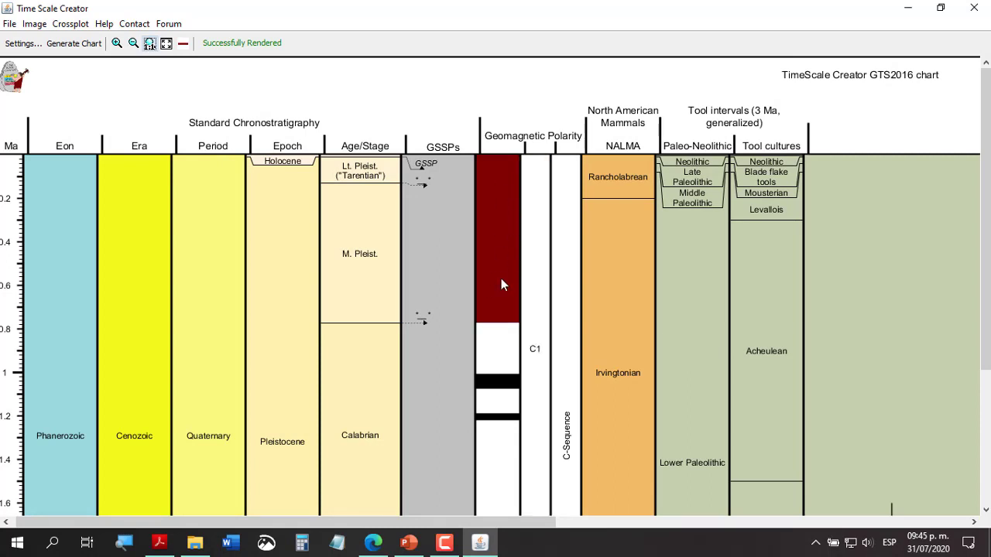
{"action": "scroll", "coordinate": [510, 260], "scroll_direction": "down", "scroll_amount": 3}
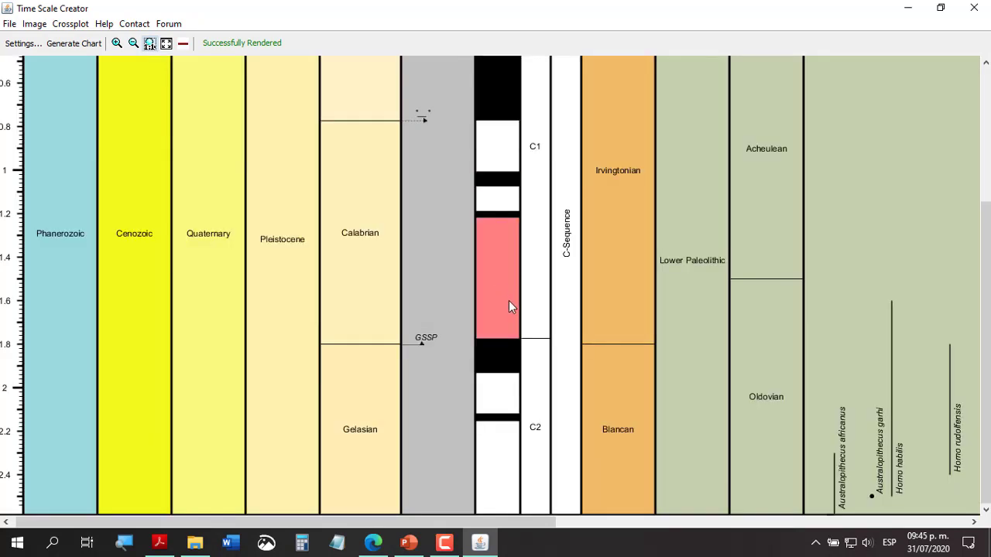
{"action": "left_click", "coordinate": [6, 523]}
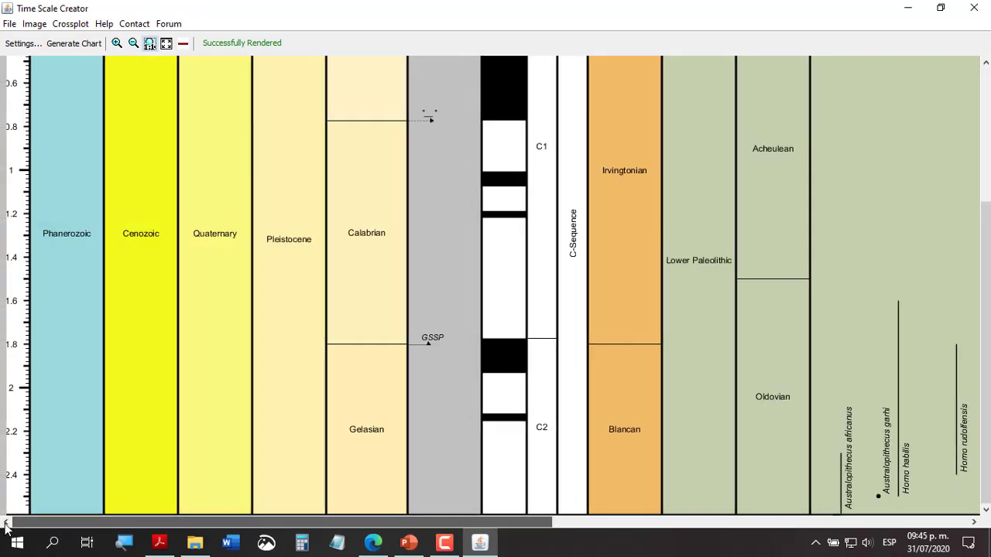
{"action": "scroll", "coordinate": [499, 434], "scroll_direction": "up", "scroll_amount": 3}
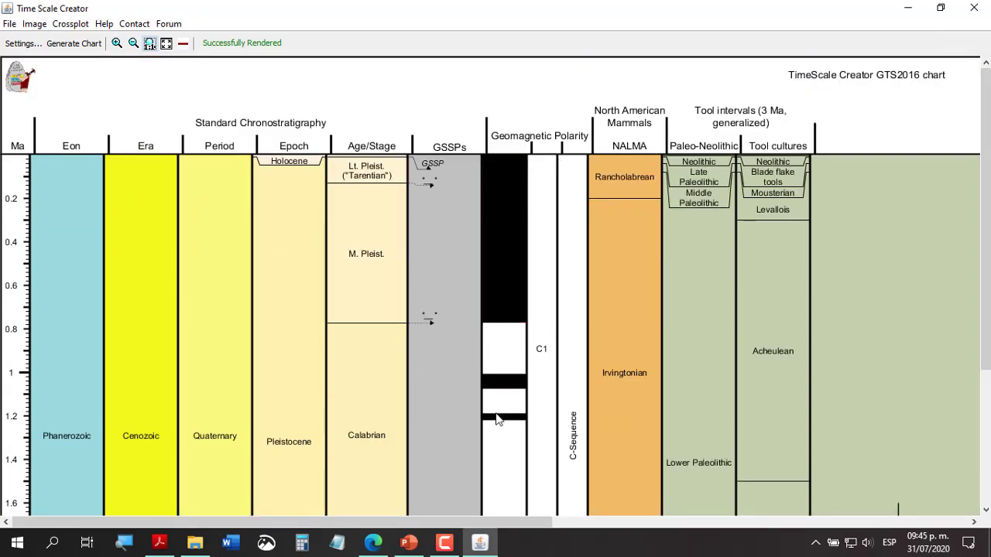
Examine the Homo and Australopithecus species ranges alongside the tool intervals in the Hominid Evolution section.
{"action": "left_click_drag", "start_coordinate": [533, 522], "coordinate": [819, 531]}
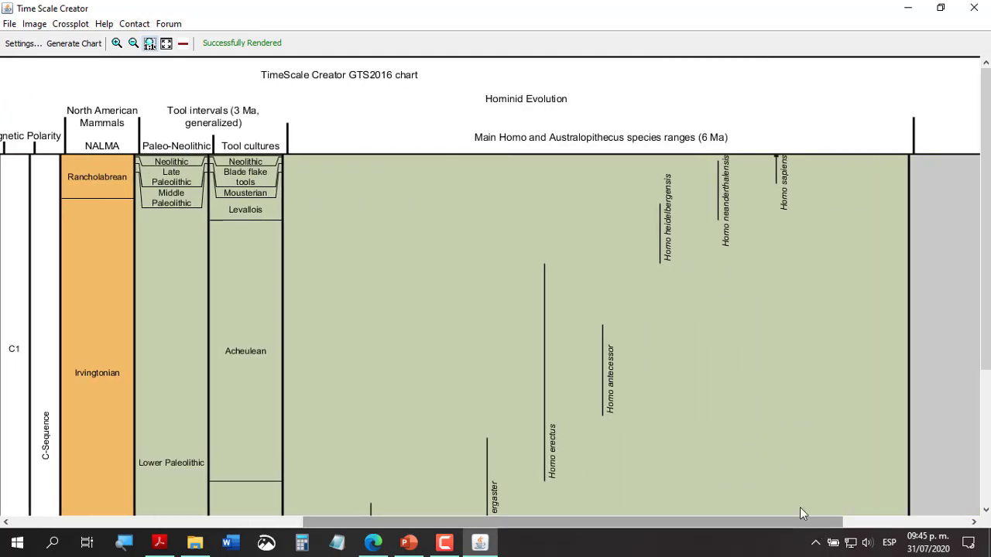
{"action": "scroll", "coordinate": [686, 380], "scroll_direction": "down", "scroll_amount": 3}
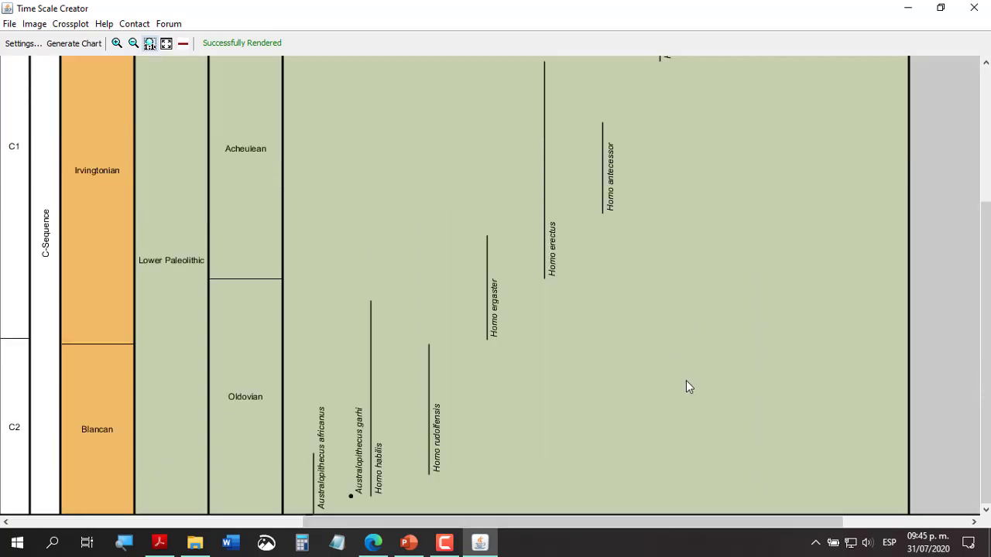
{"action": "left_click_drag", "start_coordinate": [731, 524], "coordinate": [689, 531]}
{"action": "scroll", "coordinate": [692, 439], "scroll_direction": "up", "scroll_amount": 3}
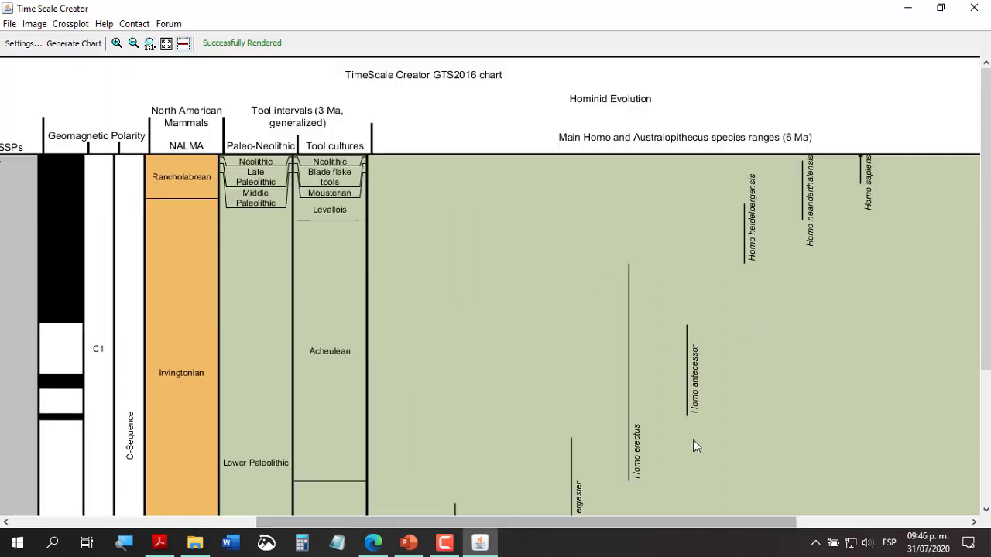
{"action": "scroll", "coordinate": [693, 440], "scroll_direction": "down", "scroll_amount": 3}
{"action": "left_click_drag", "start_coordinate": [687, 531], "coordinate": [740, 528]}
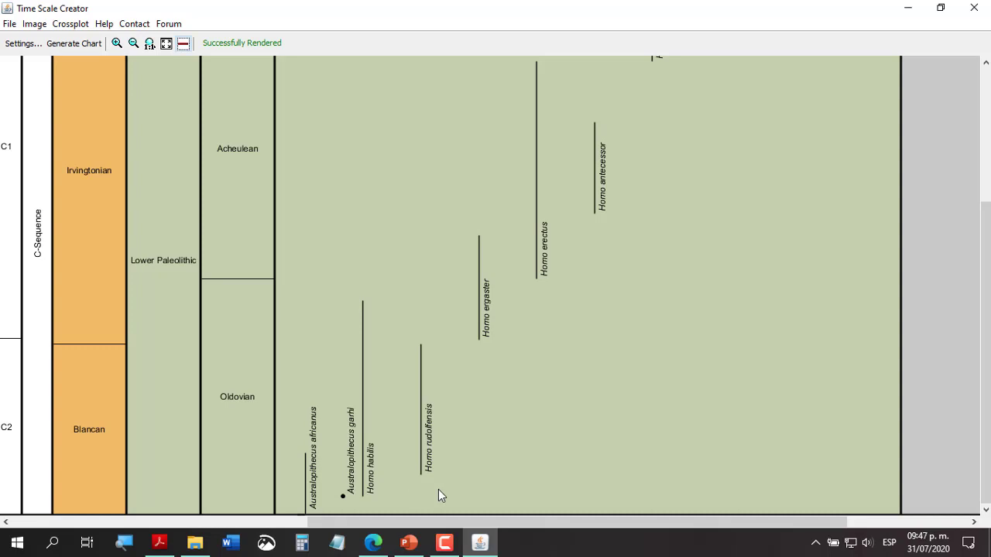
Use the age-reading line to check ages across the upper part of the hominid ranges and tool interval columns.
{"action": "scroll", "coordinate": [551, 468], "scroll_direction": "up", "scroll_amount": 3}
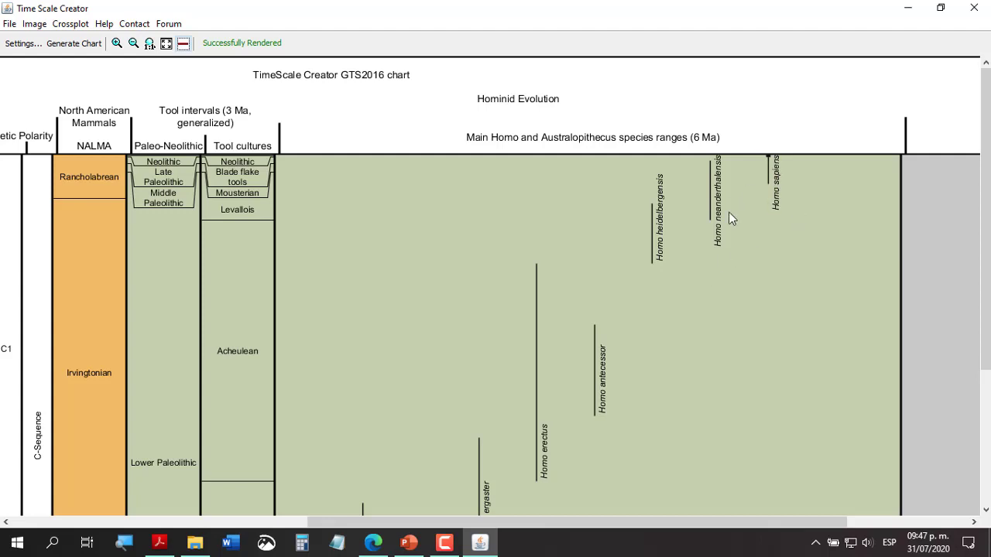
{"action": "left_click", "coordinate": [183, 44]}
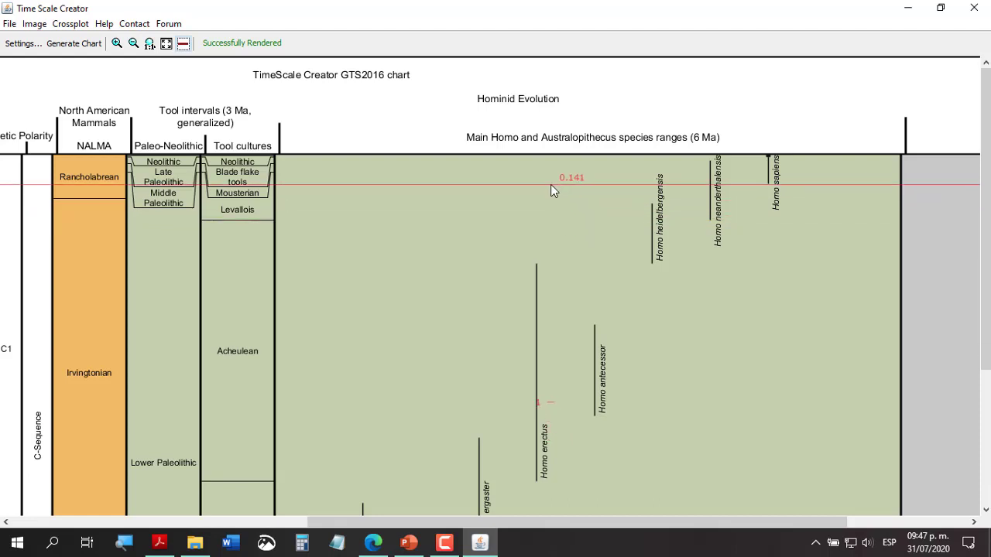
{"action": "left_click_drag", "start_coordinate": [464, 521], "coordinate": [281, 518]}
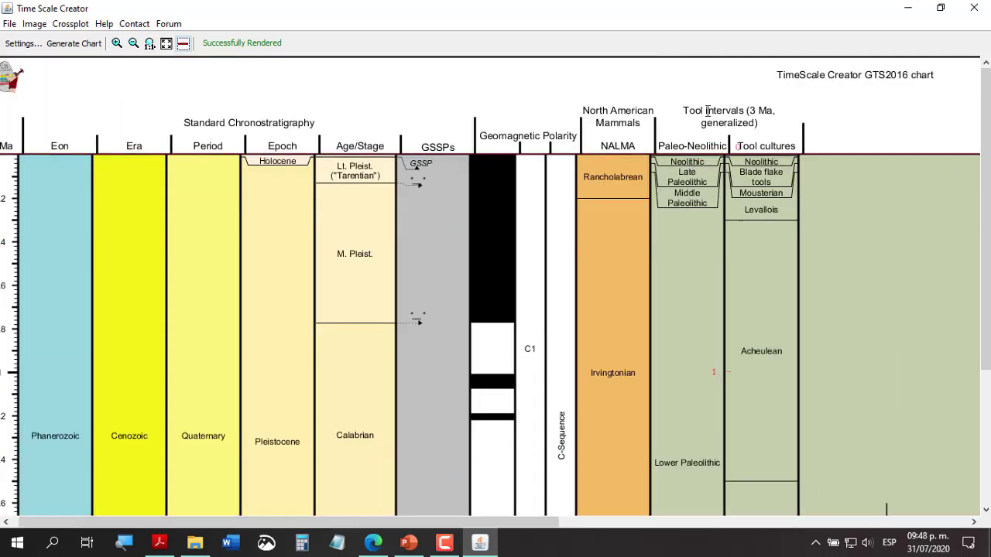